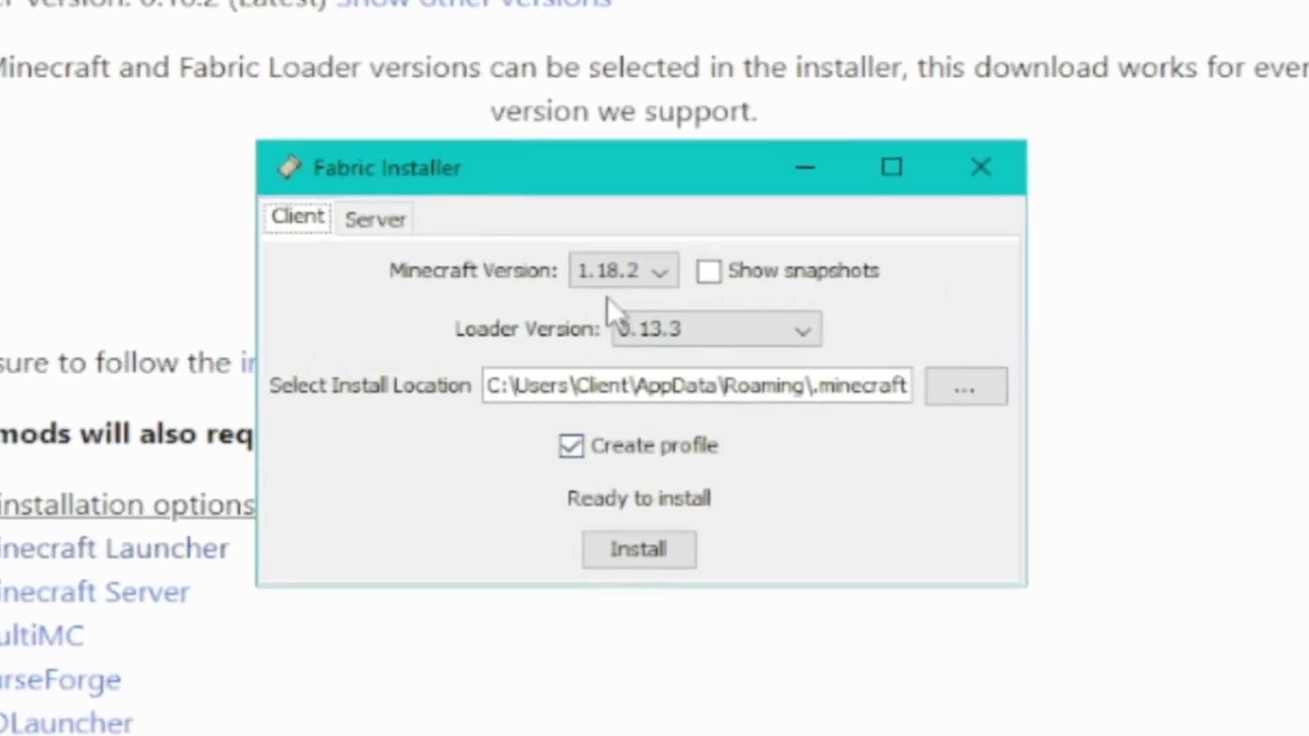
# Step: Install Fabric Loader 0.13.3 for Minecraft 1.18.2 and acknowledge the success message
pyautogui.click(650, 271)
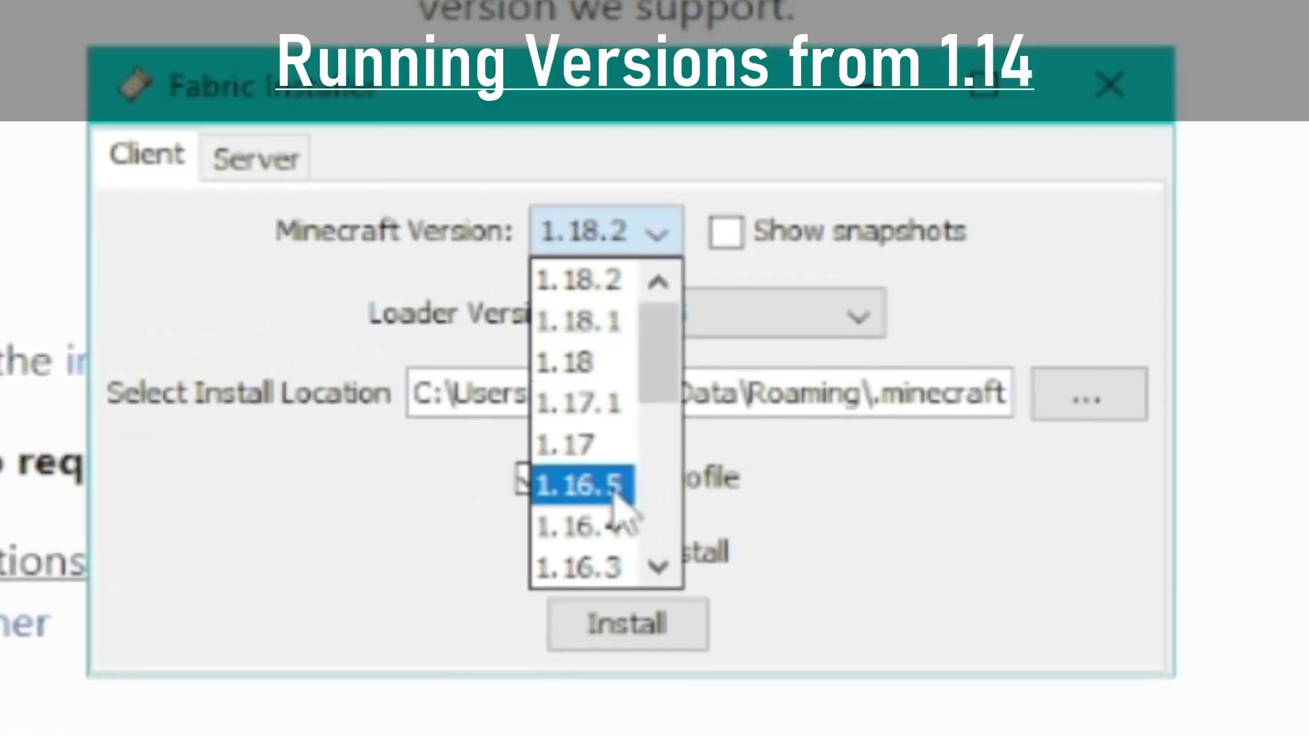
pyautogui.scroll(-4, 623, 409)
pyautogui.scroll(4, 637, 452)
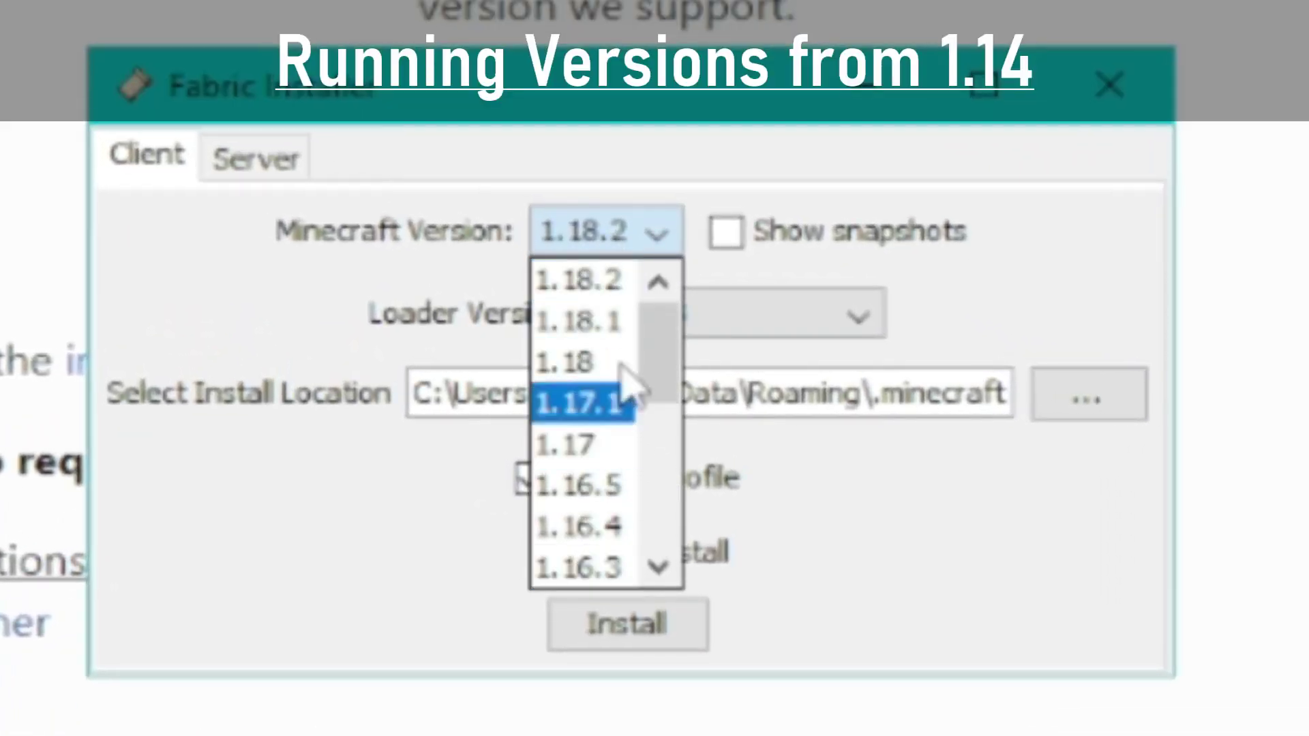
pyautogui.scroll(-4, 651, 320)
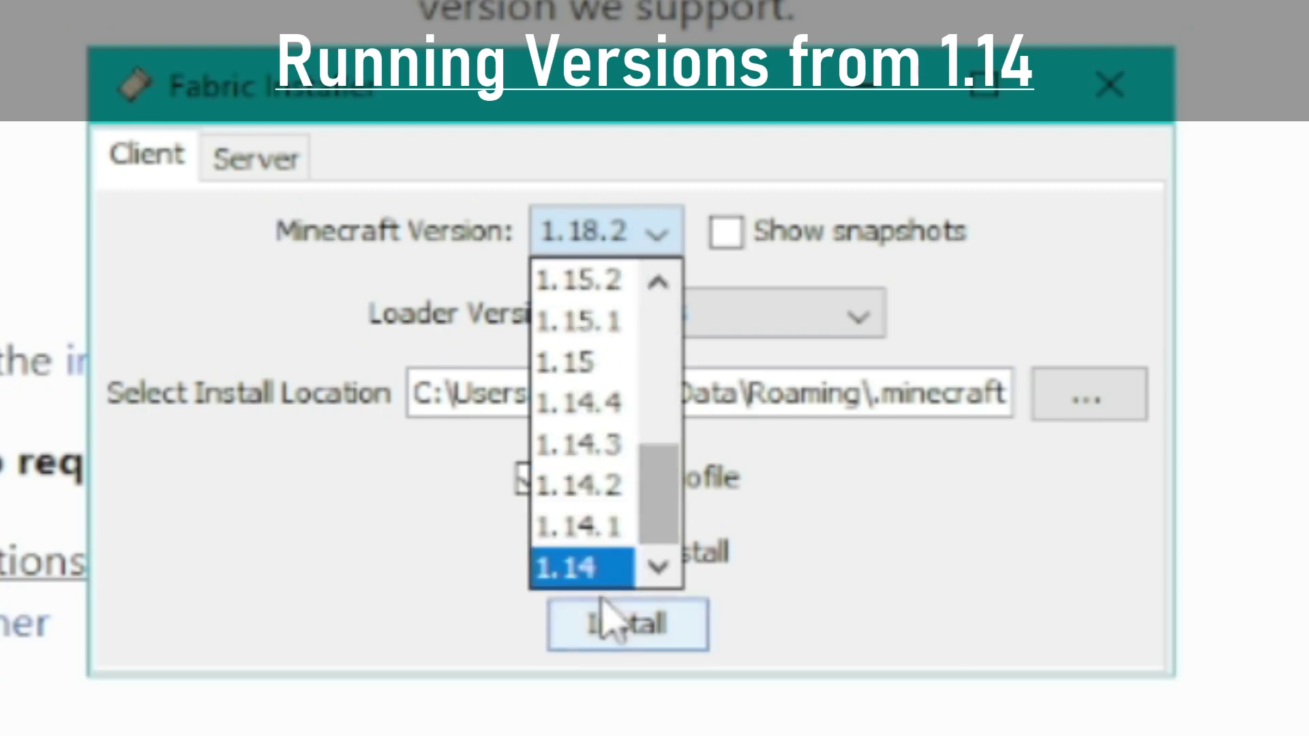
pyautogui.scroll(4, 613, 576)
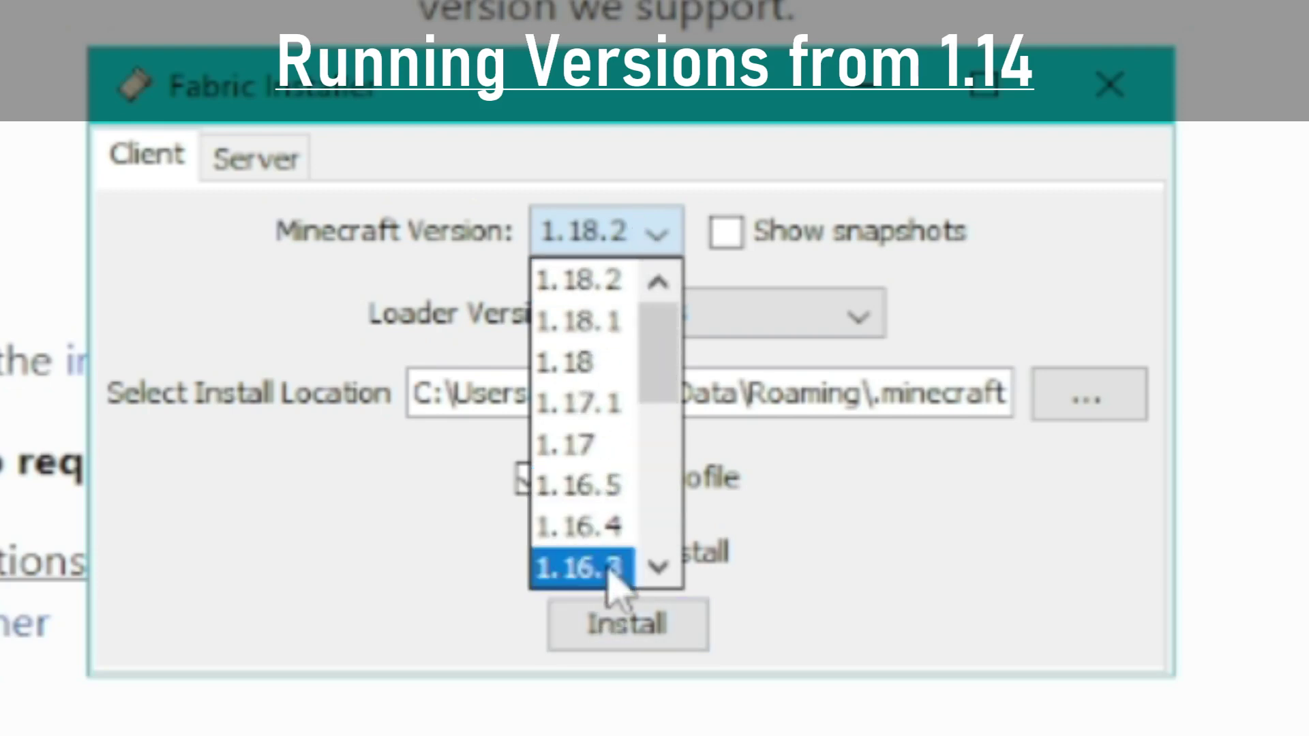
pyautogui.scroll(-4, 608, 571)
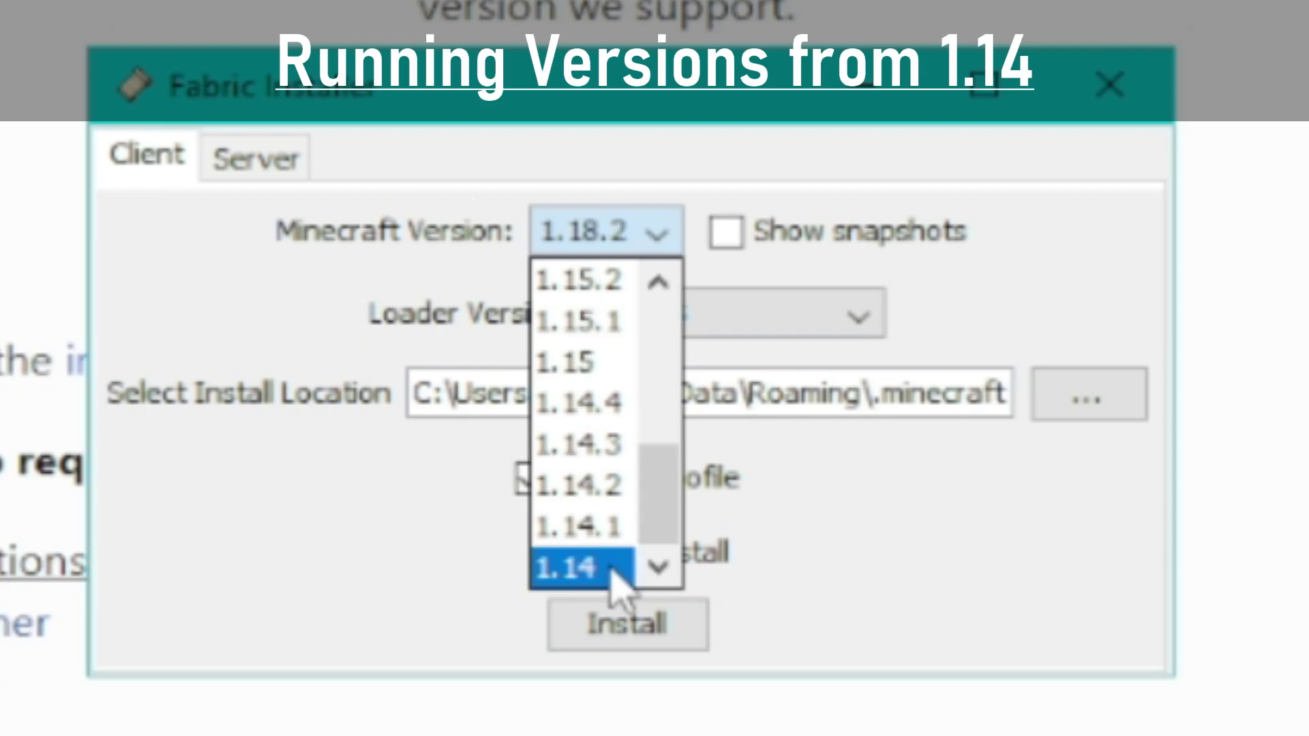
pyautogui.scroll(4, 617, 579)
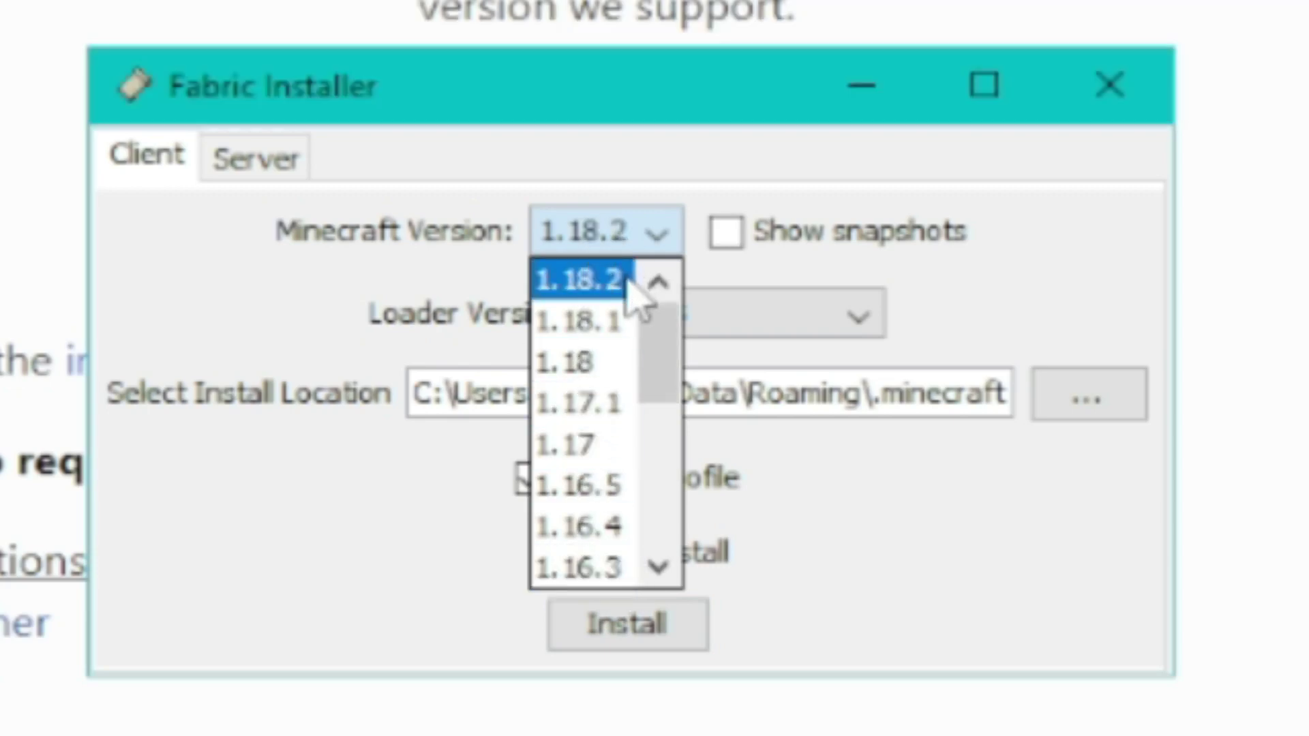
pyautogui.click(616, 287)
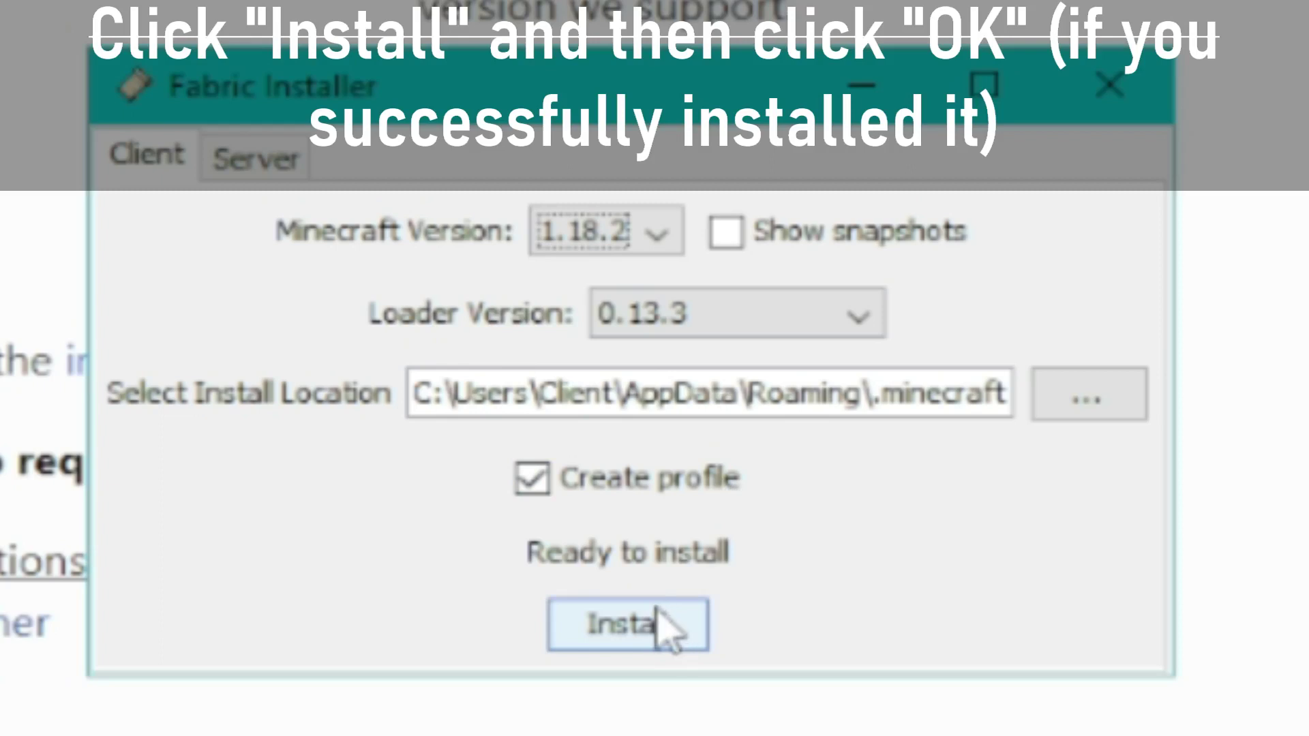
pyautogui.click(657, 626)
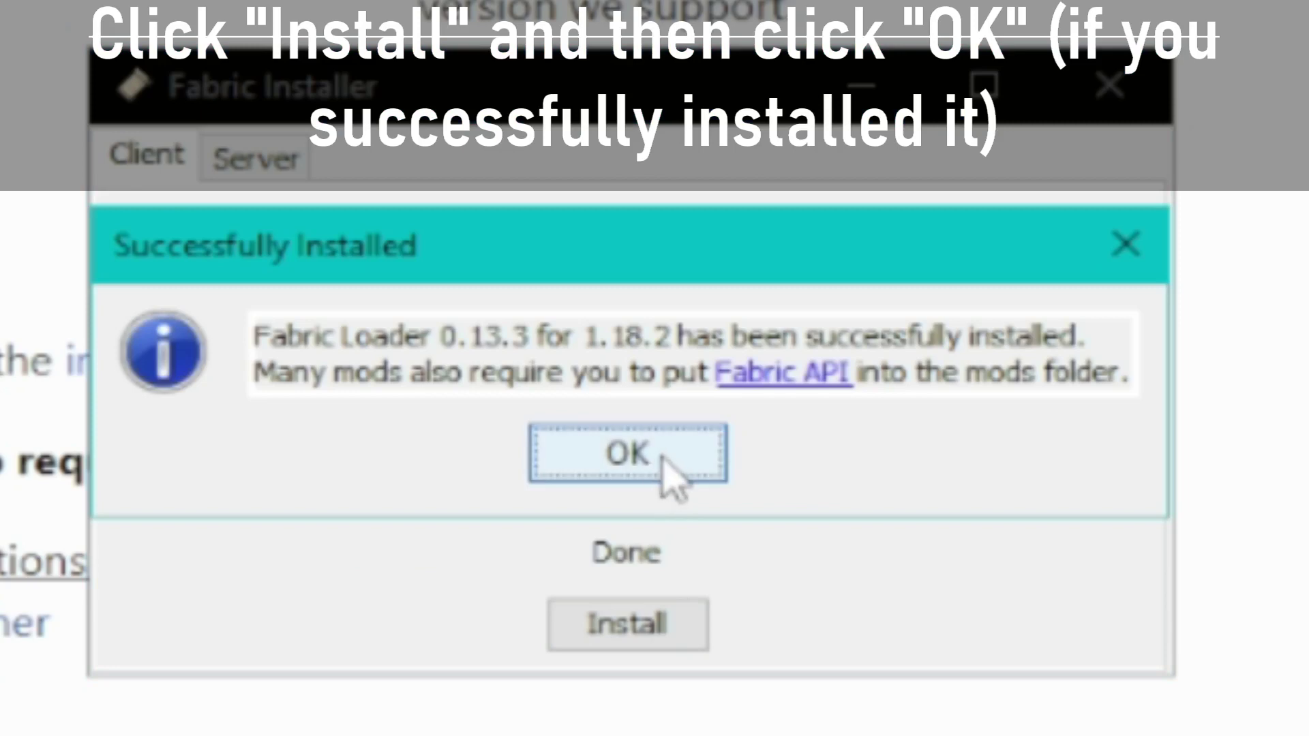
pyautogui.click(658, 465)
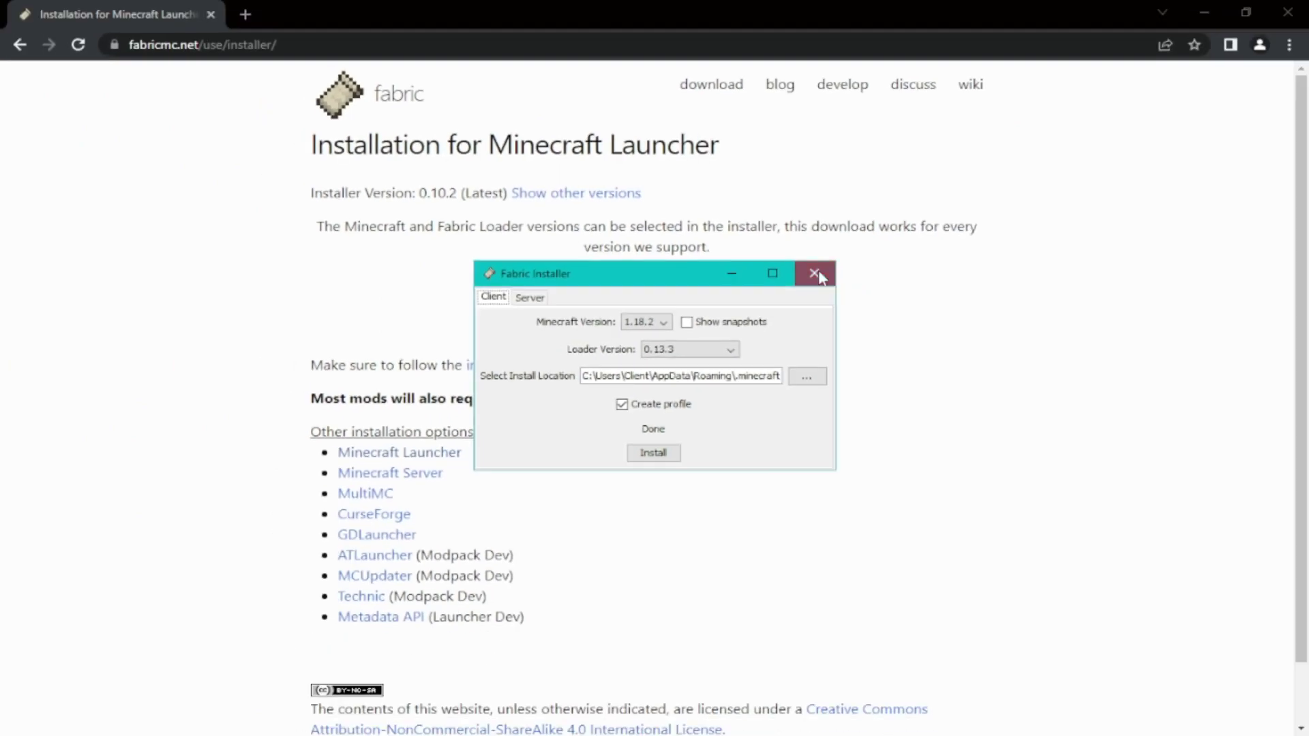
# Step: Close the Fabric Installer and download the Fabric API 0.47.10+1.18.2 main file from CurseForge
pyautogui.click(819, 275)
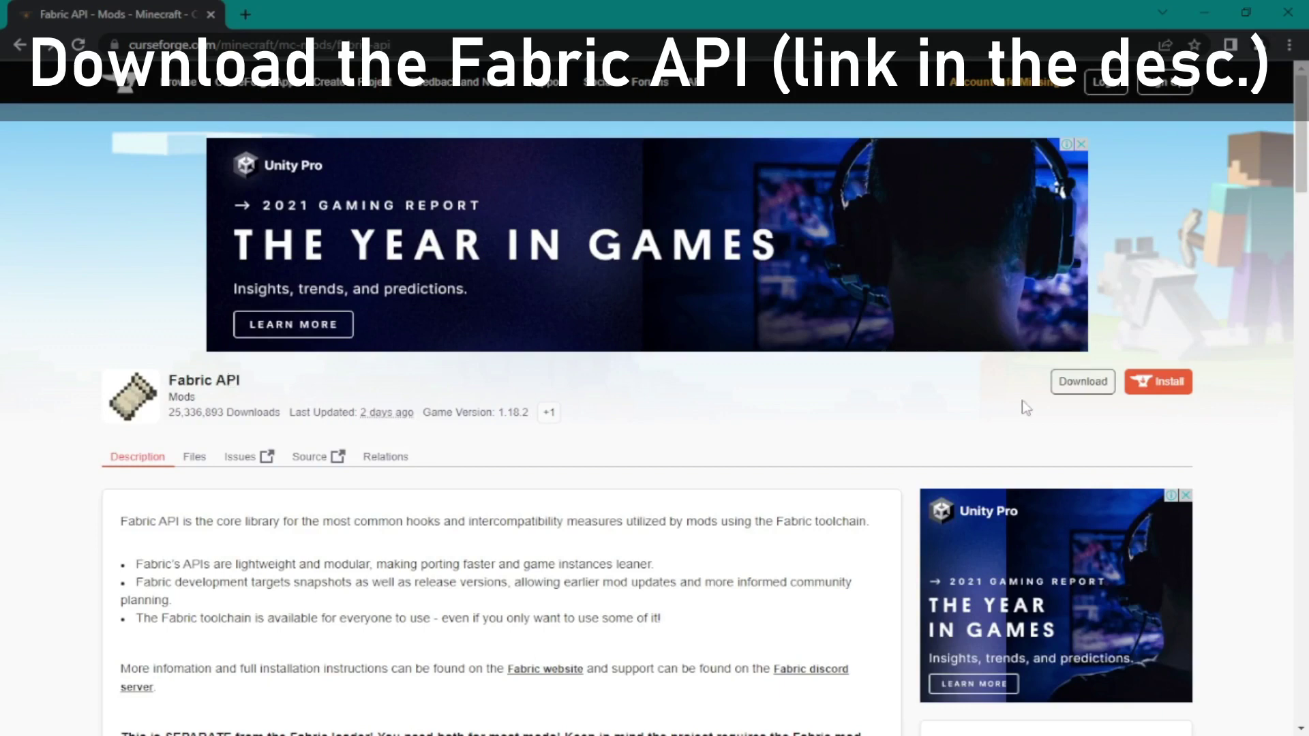
pyautogui.click(190, 462)
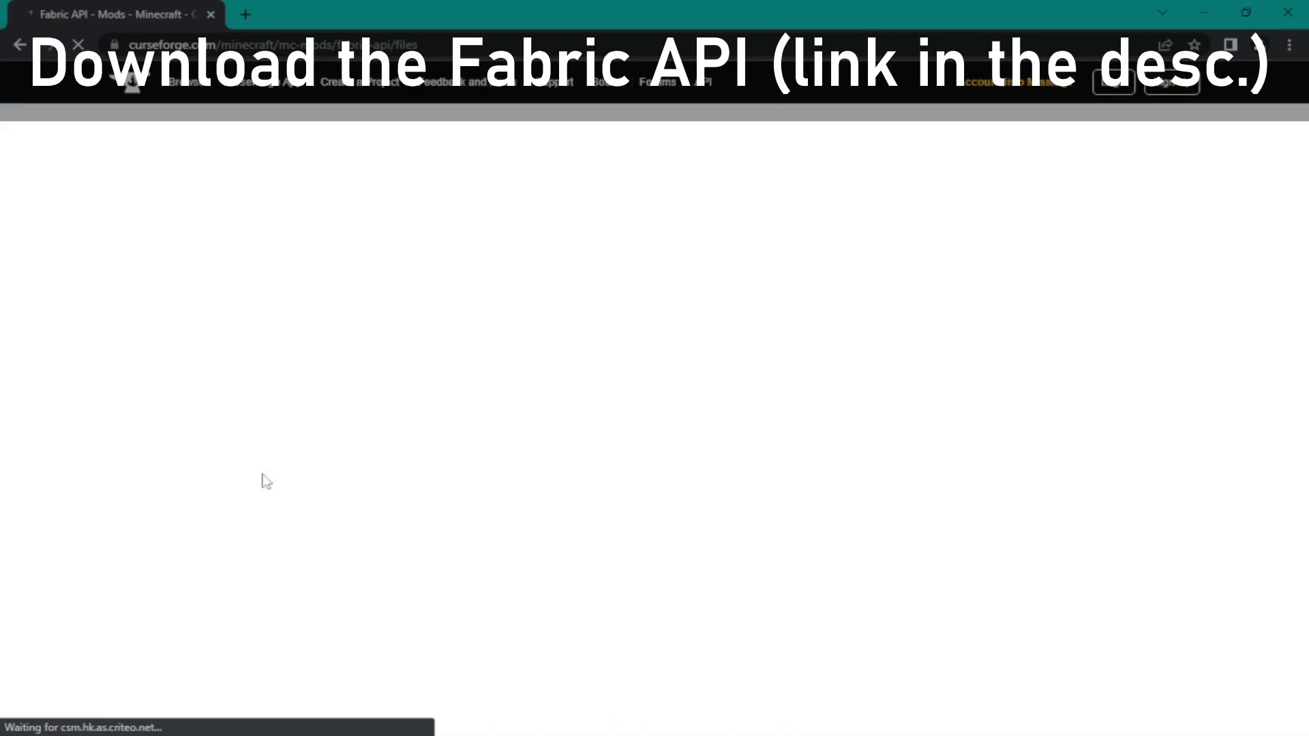
pyautogui.scroll(-2, 726, 495)
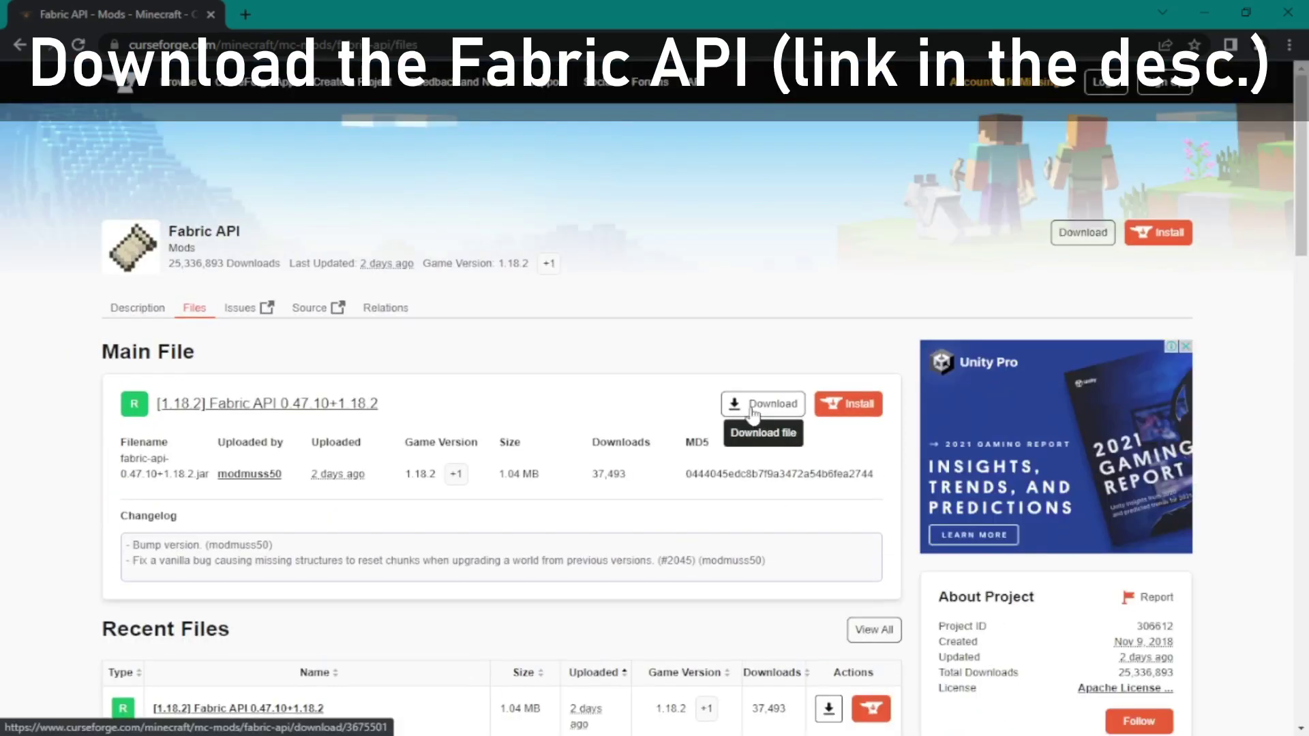
pyautogui.click(765, 409)
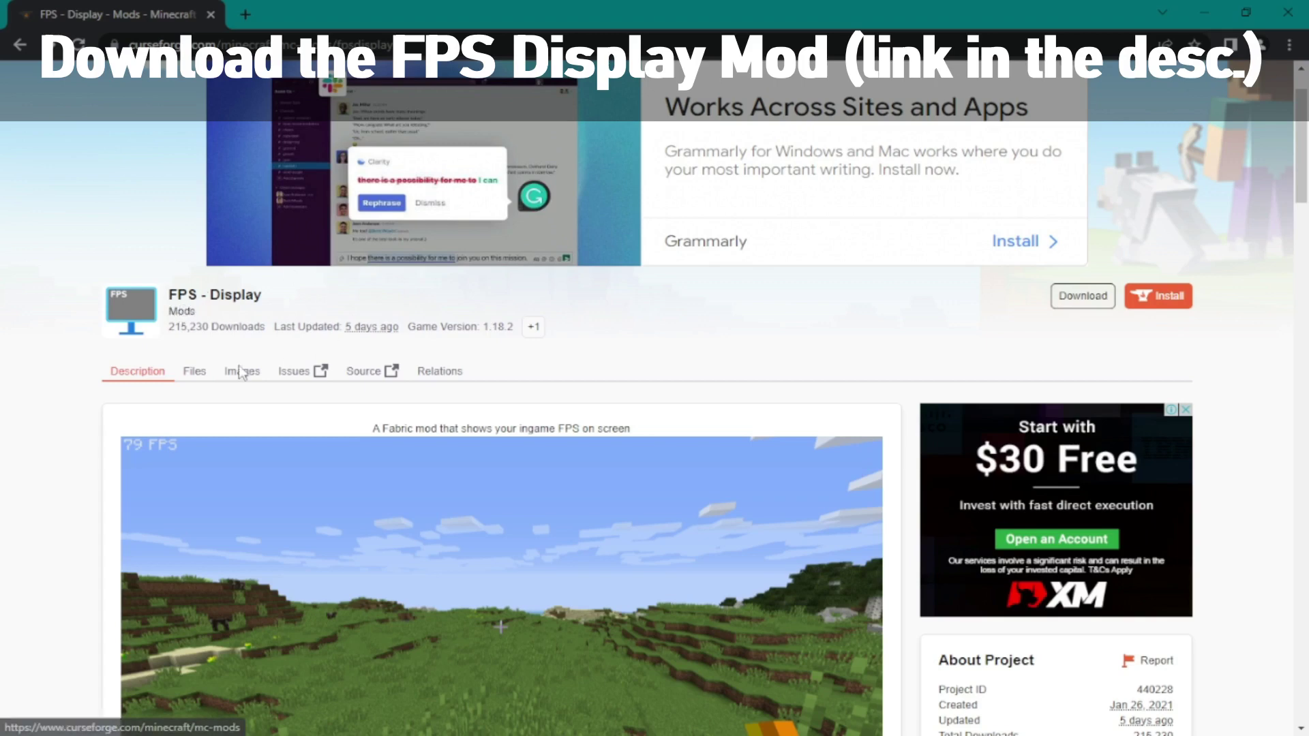
# Step: Download the Main File [1.18.2] FPS-Display v1.4.2 from the FPS - Display Files list
pyautogui.click(196, 377)
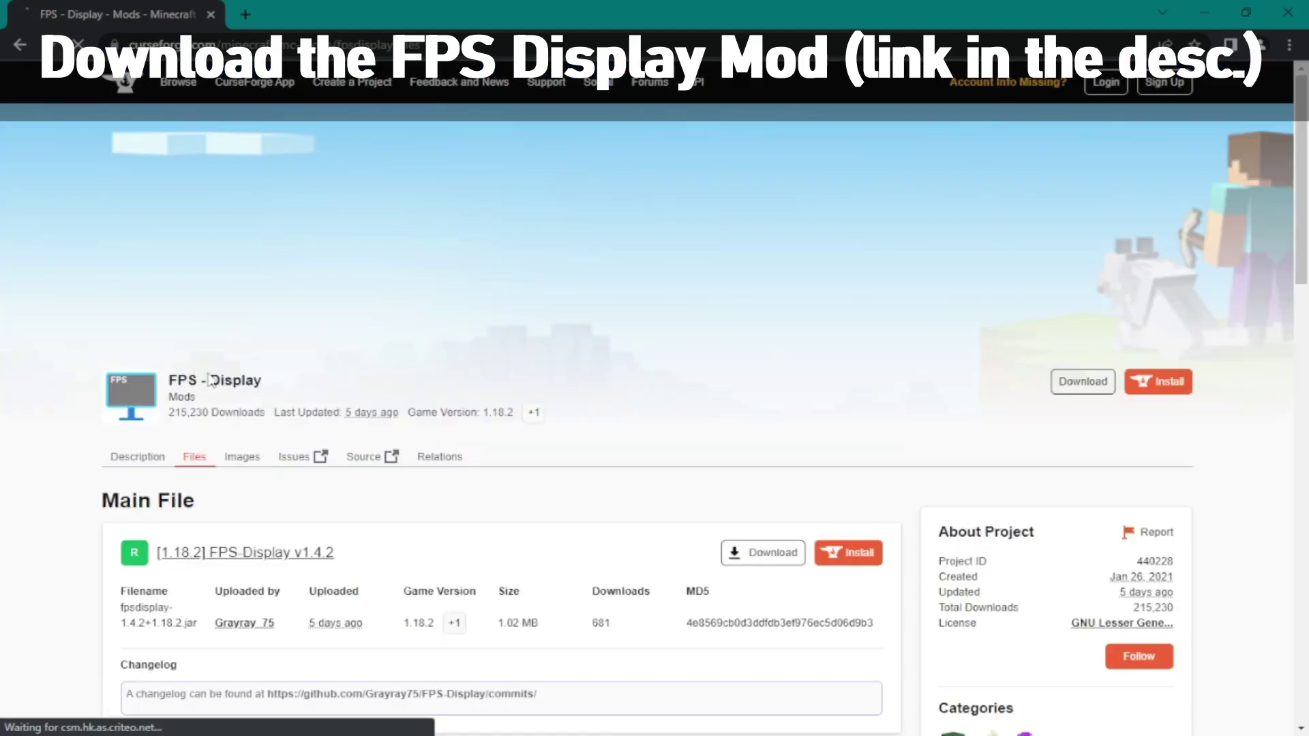
pyautogui.scroll(-3, 775, 395)
pyautogui.click(775, 383)
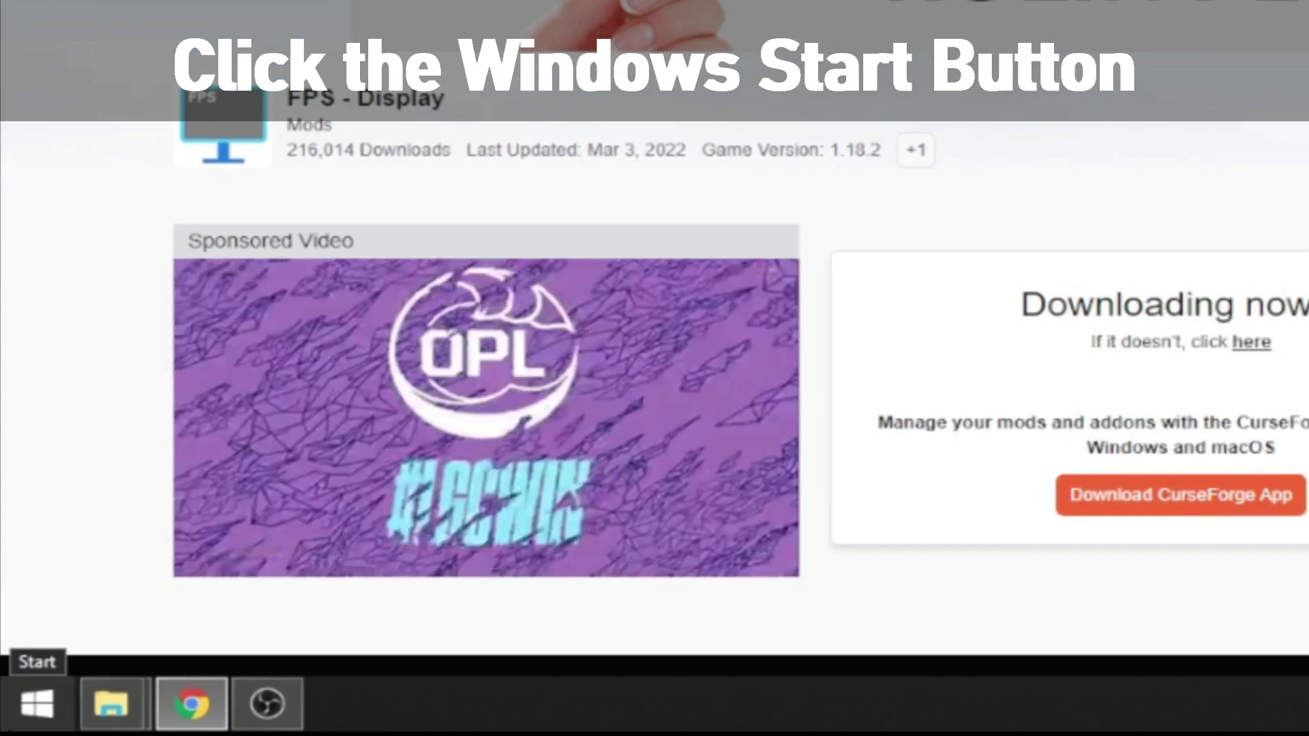
# Step: Launch Run from the Windows search and enter %appdata% as the command
pyautogui.click(37, 703)
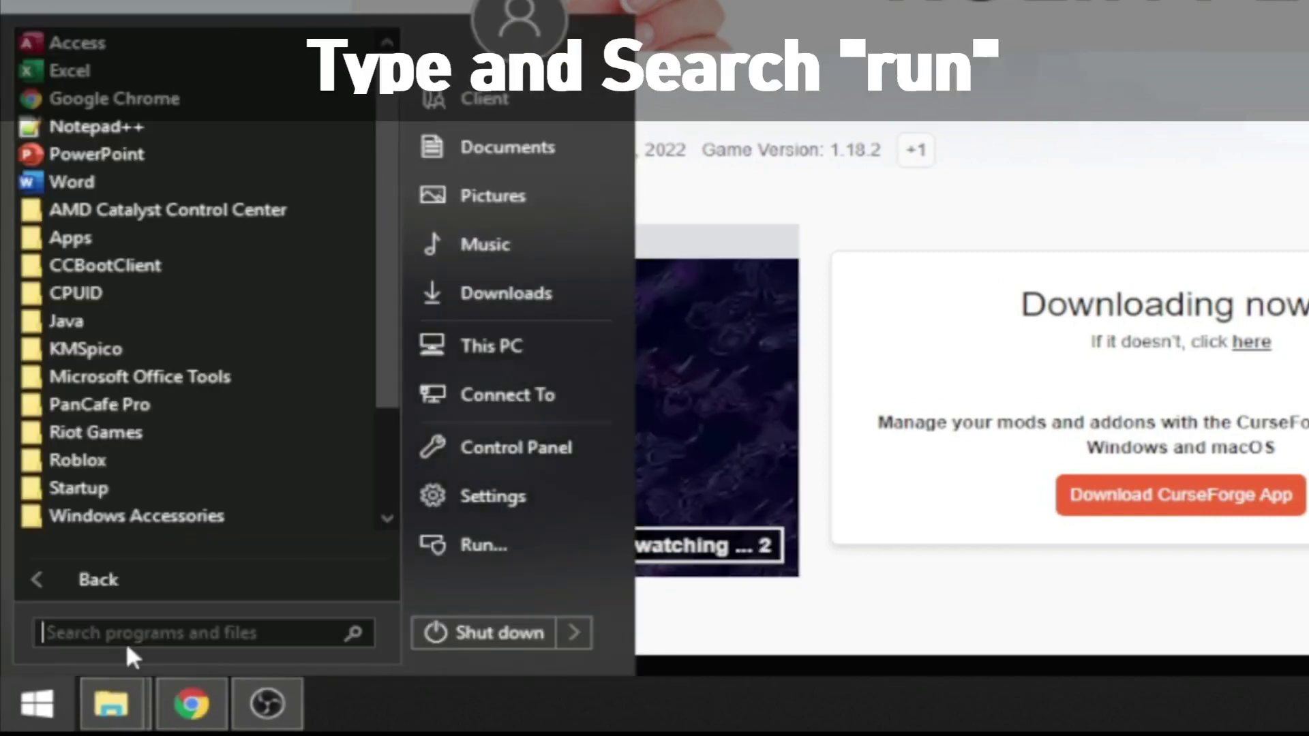
pyautogui.write('run')
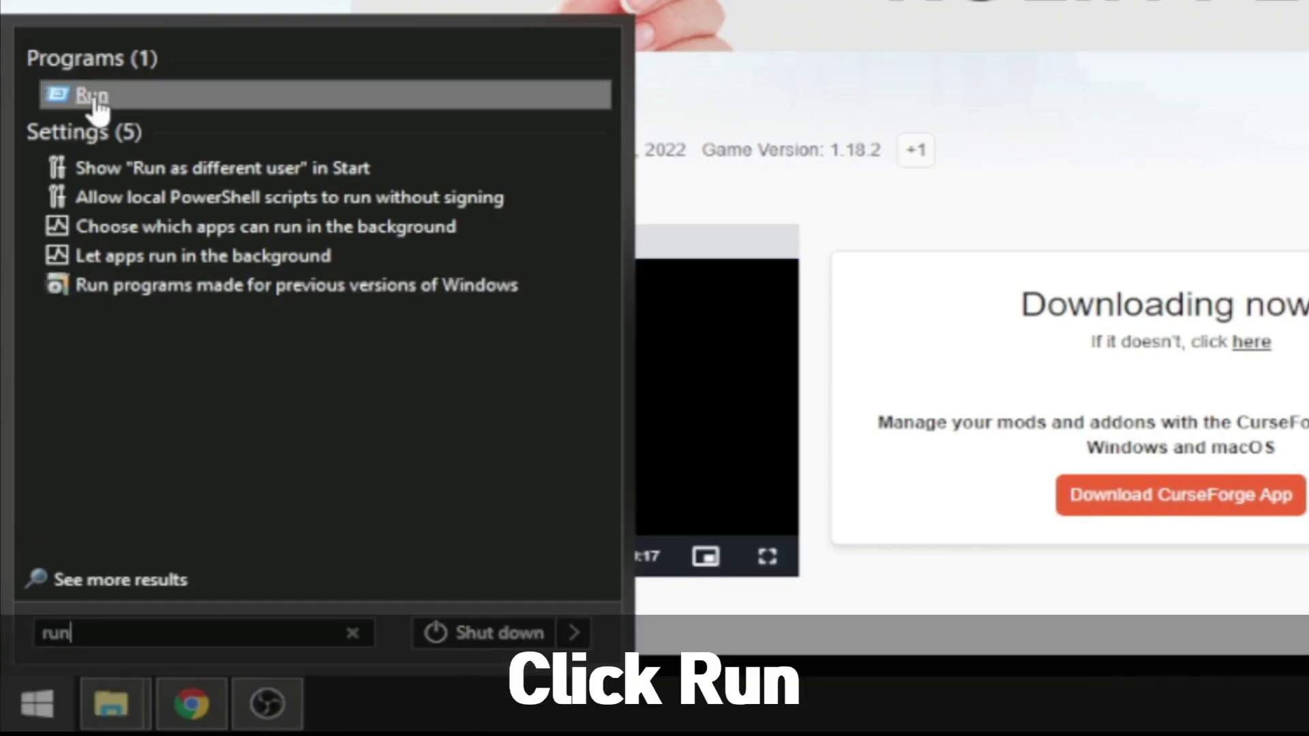
pyautogui.click(91, 96)
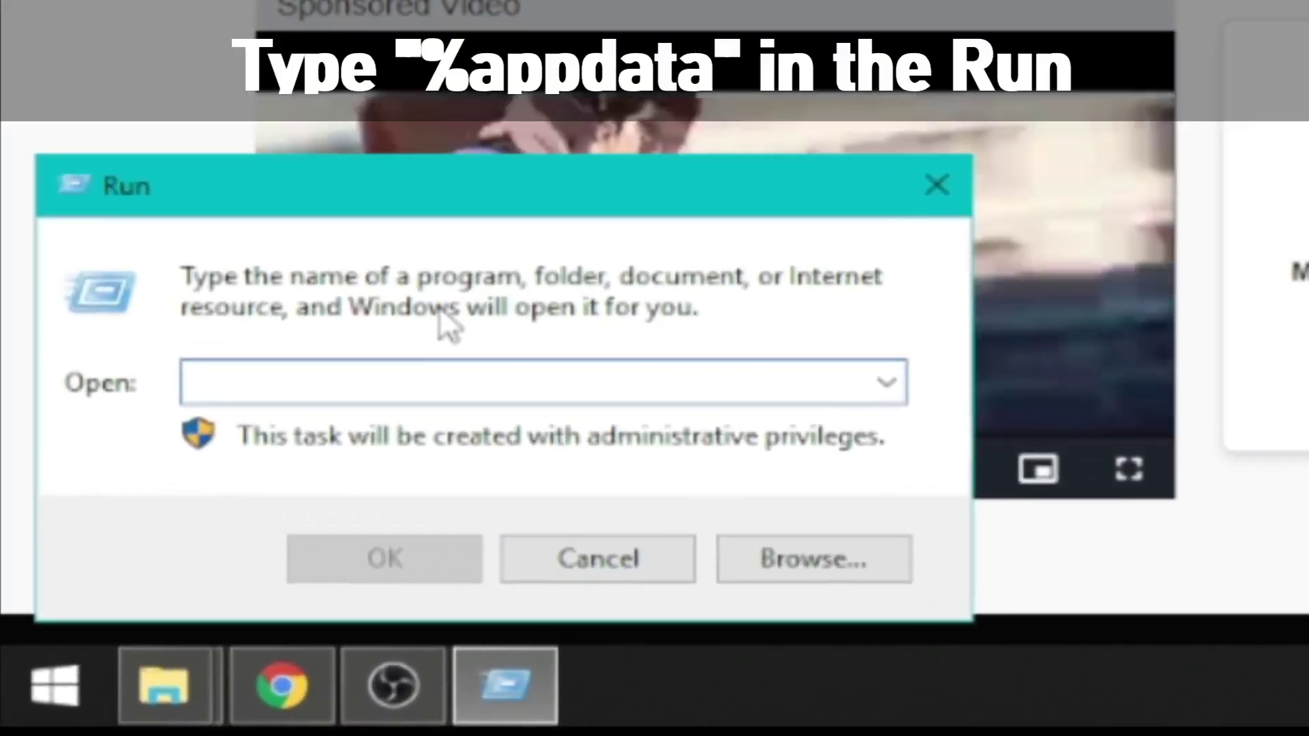
pyautogui.write('%appdata')
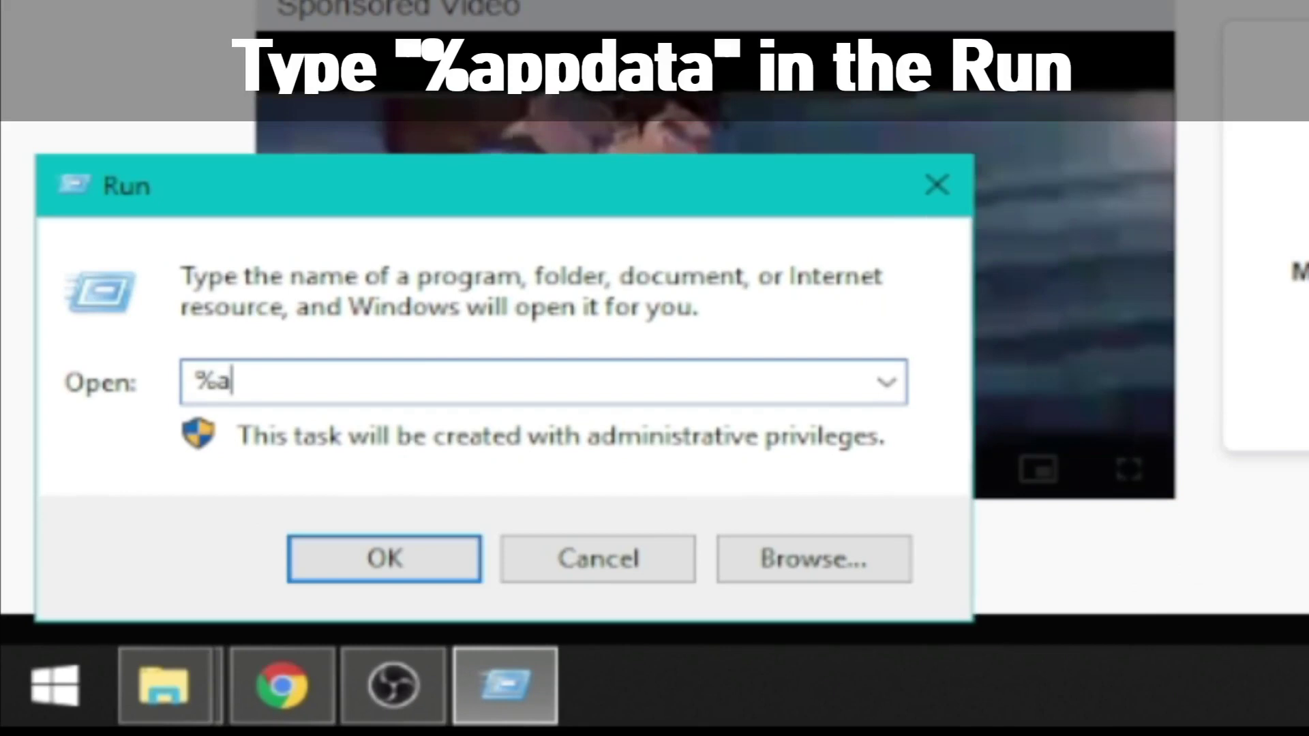
pyautogui.write('%')
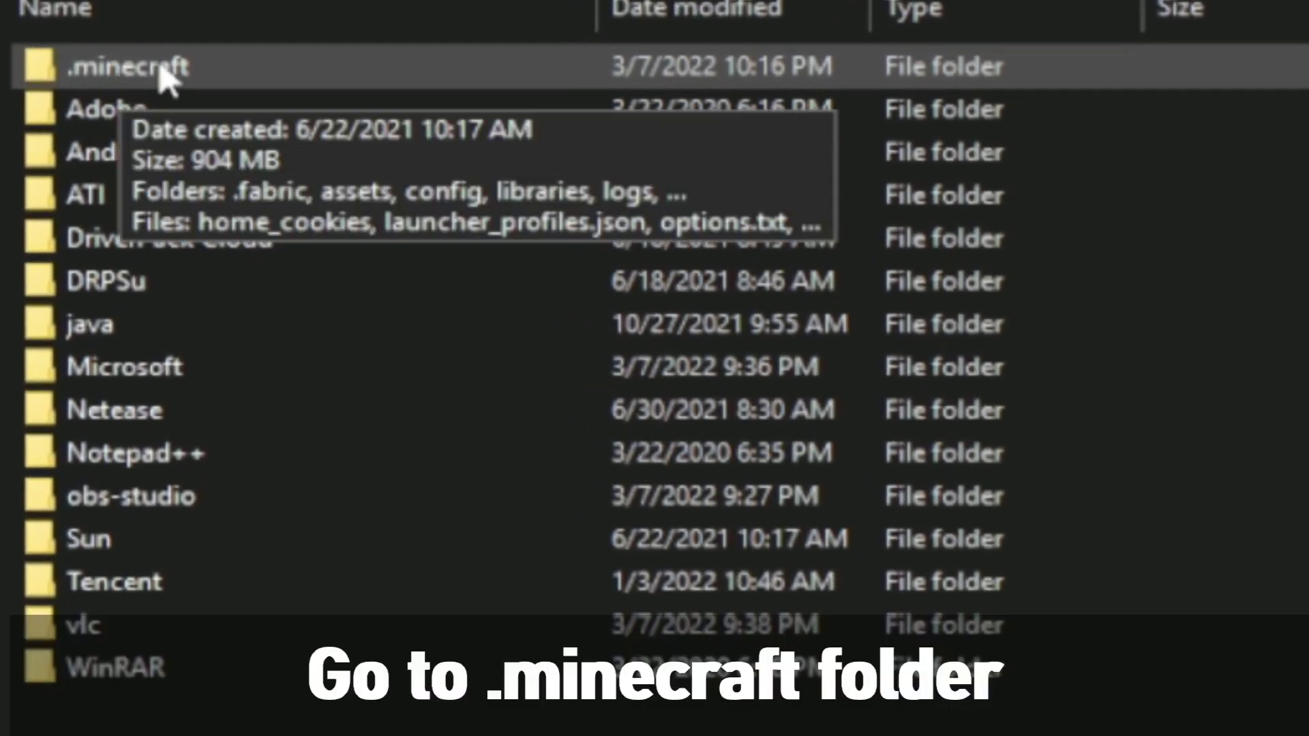
# Step: Inside .minecraft, create a new folder named 'mods'
pyautogui.doubleClick(212, 82)
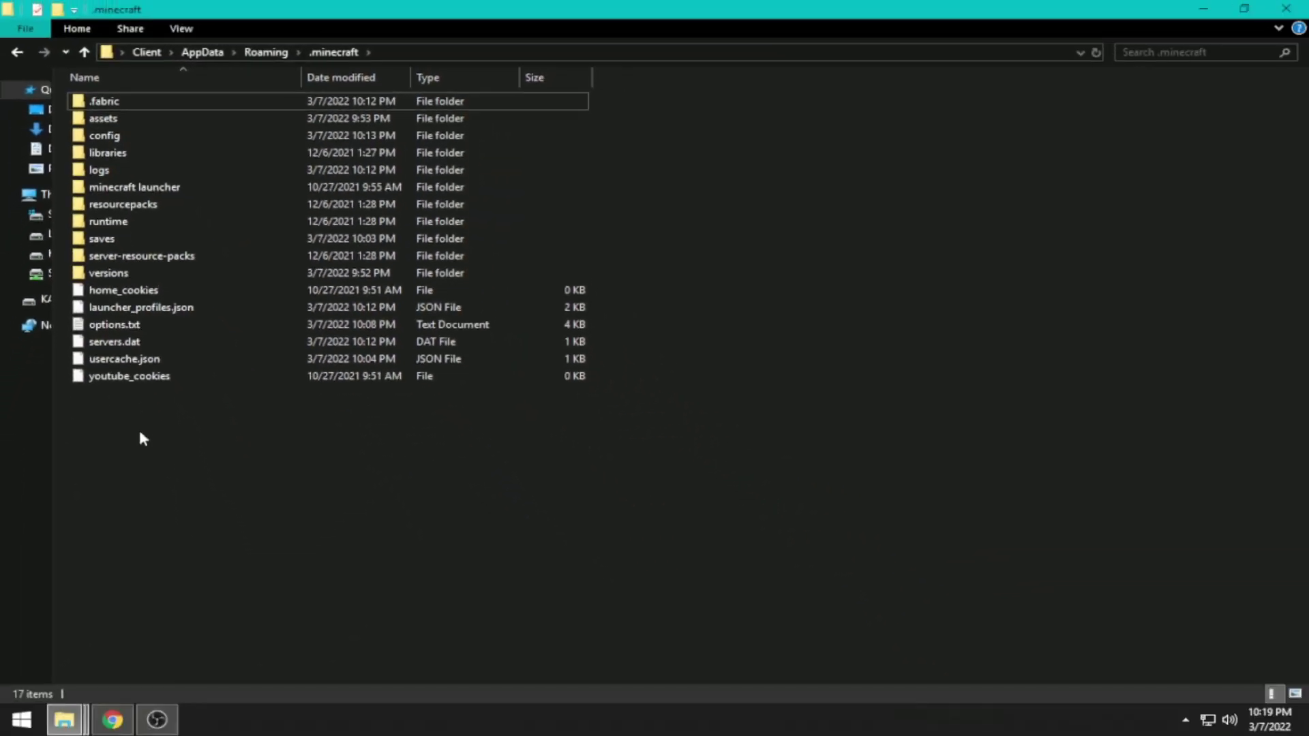
pyautogui.rightClick(139, 437)
pyautogui.moveTo(263, 589)
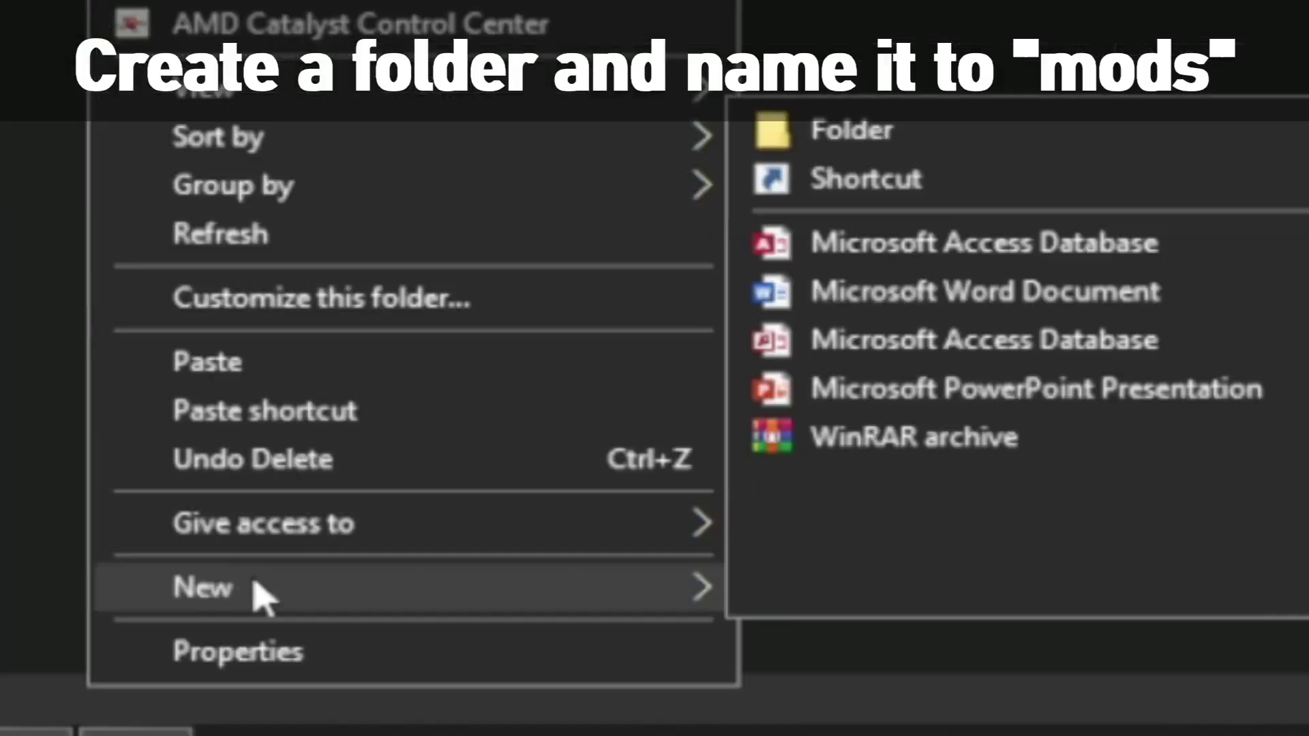
pyautogui.click(999, 144)
pyautogui.write('mods')
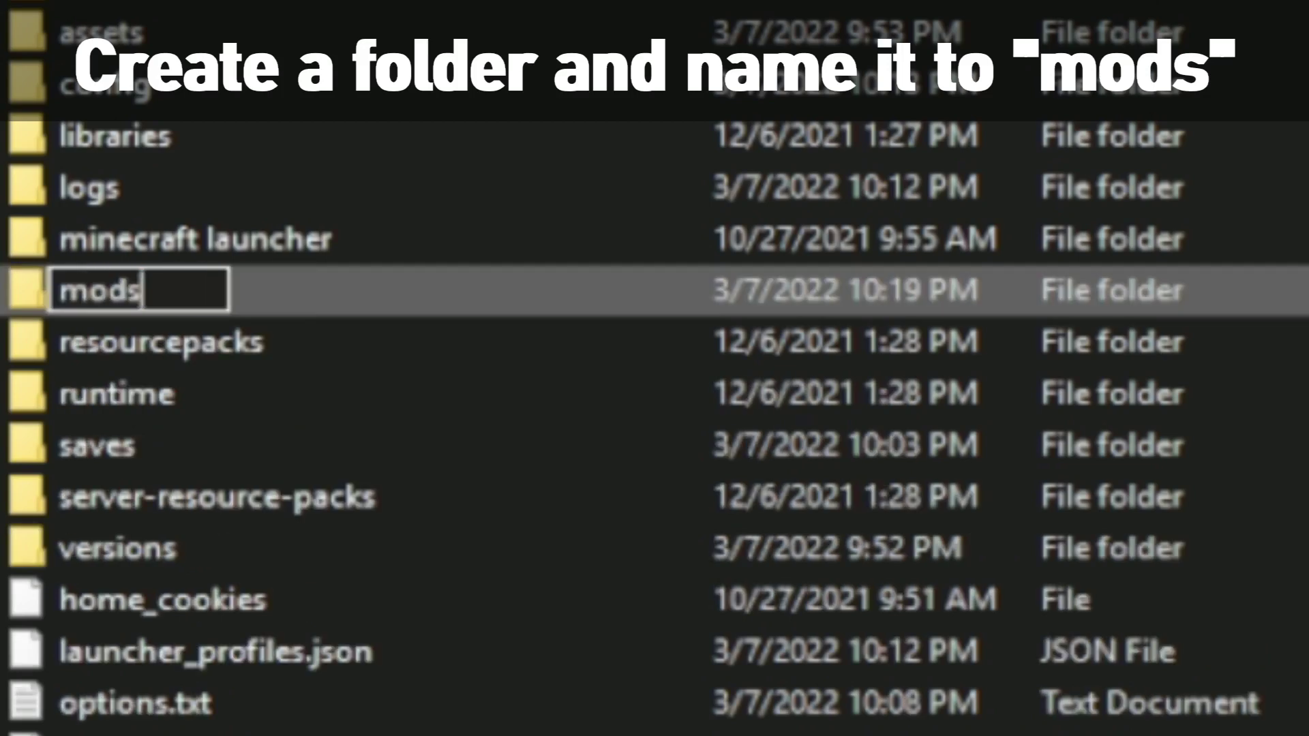
pyautogui.press('Return')
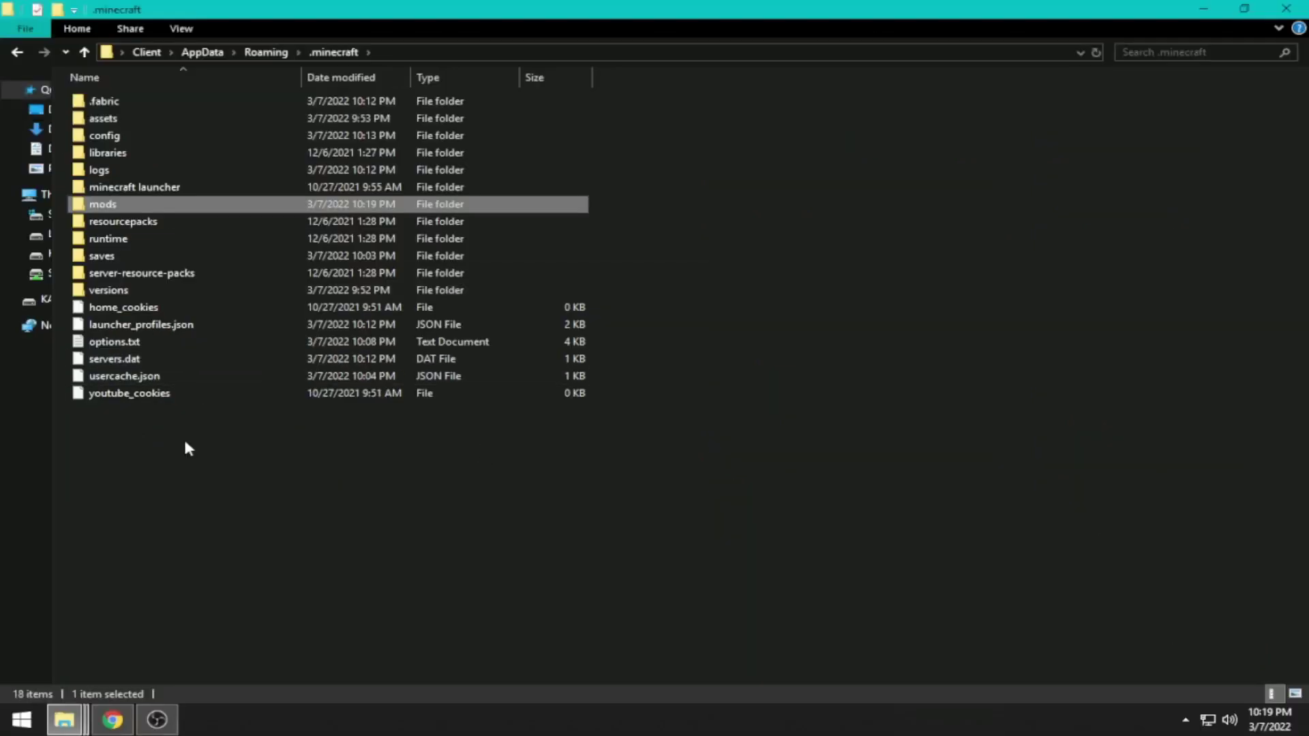
pyautogui.click(169, 423)
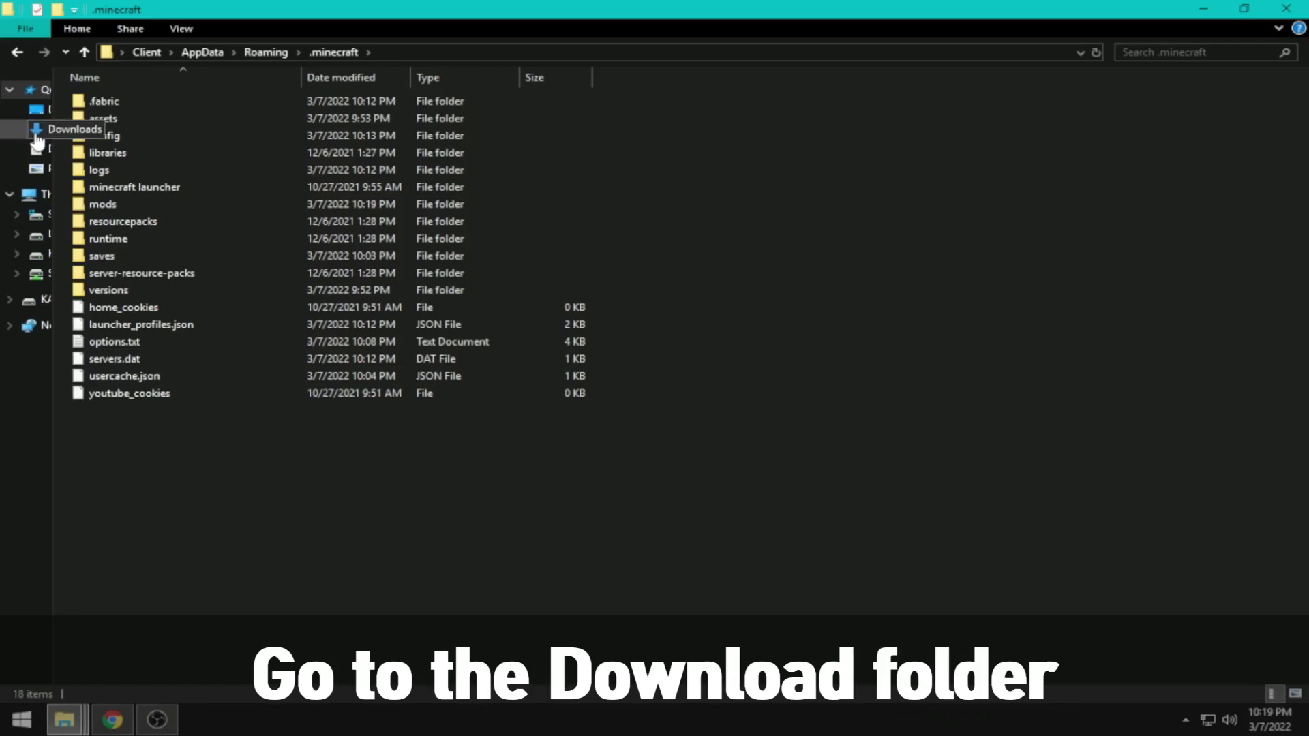
# Step: In Downloads, select fabric-api-0.47.10+1.18.2.jar and fpsdisplay-1.4.2+1.18.2.jar and copy them
pyautogui.click(36, 135)
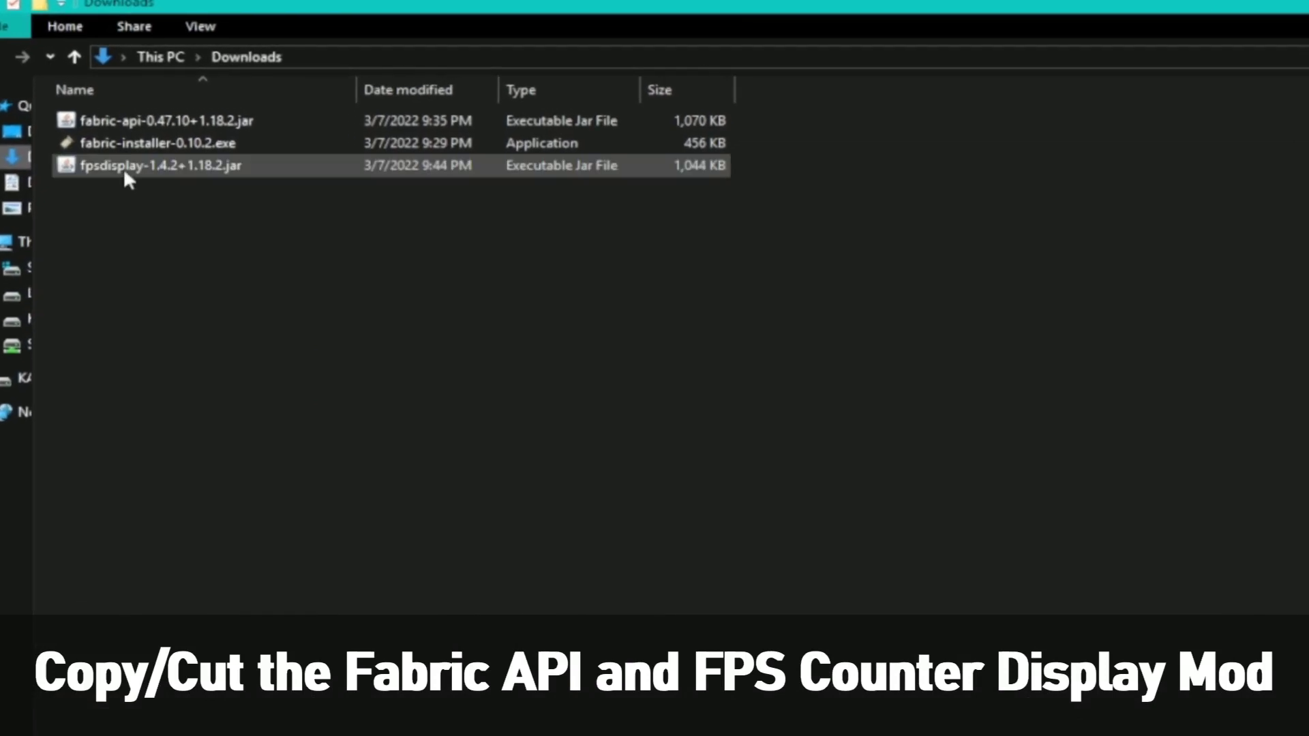
pyautogui.click(129, 158)
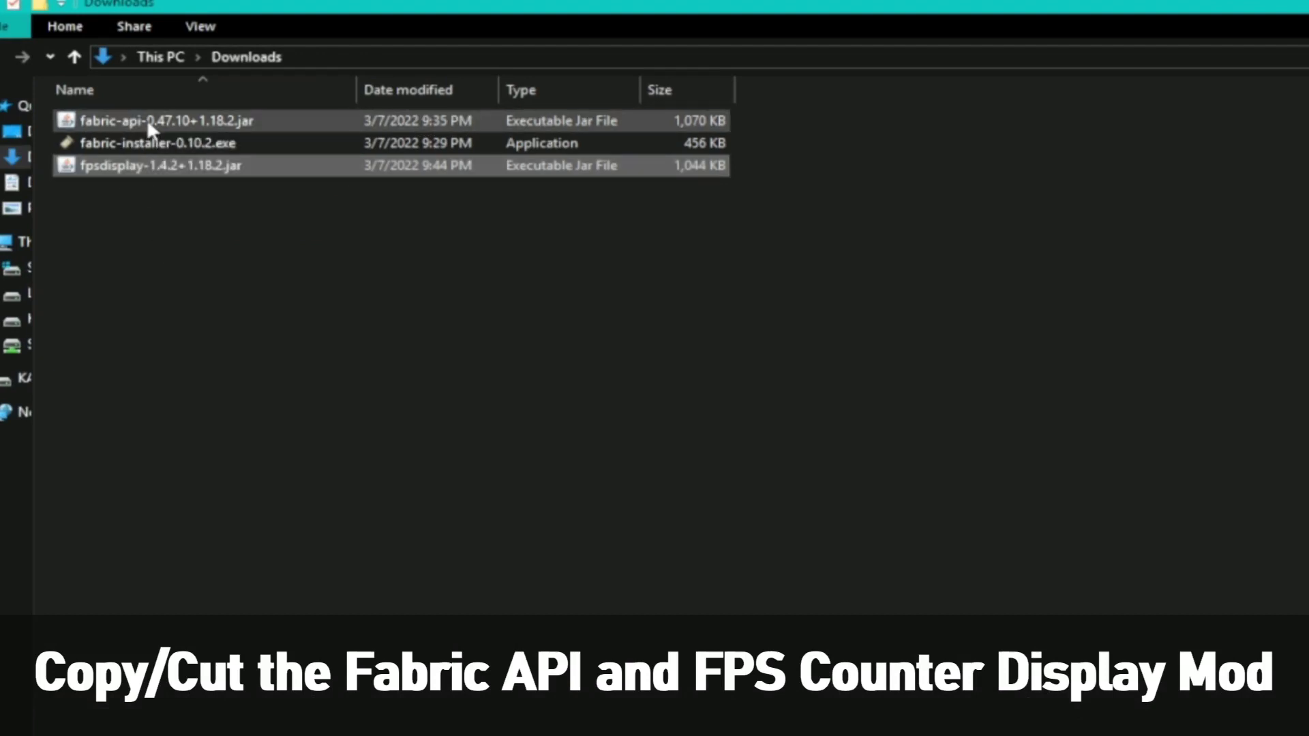
pyautogui.keyDown('ctrl'); pyautogui.click(150, 122); pyautogui.keyUp('ctrl')
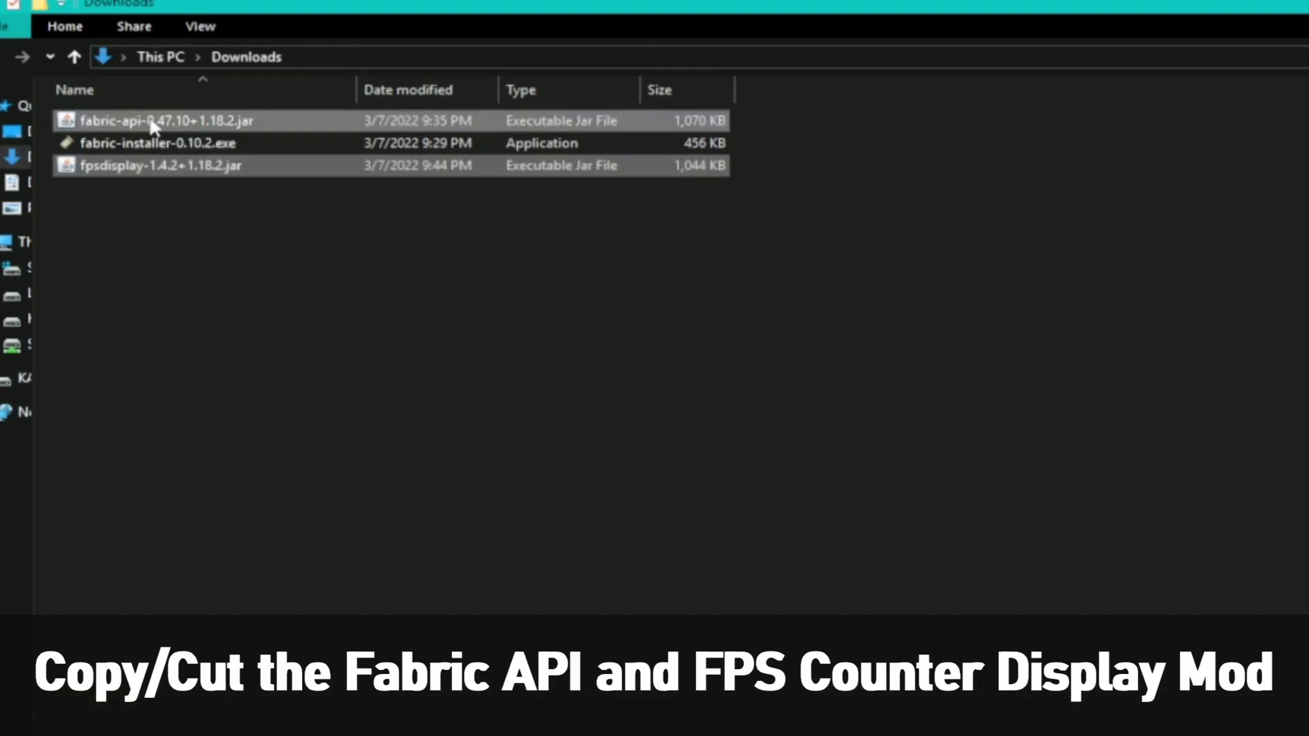
pyautogui.rightClick(83, 167)
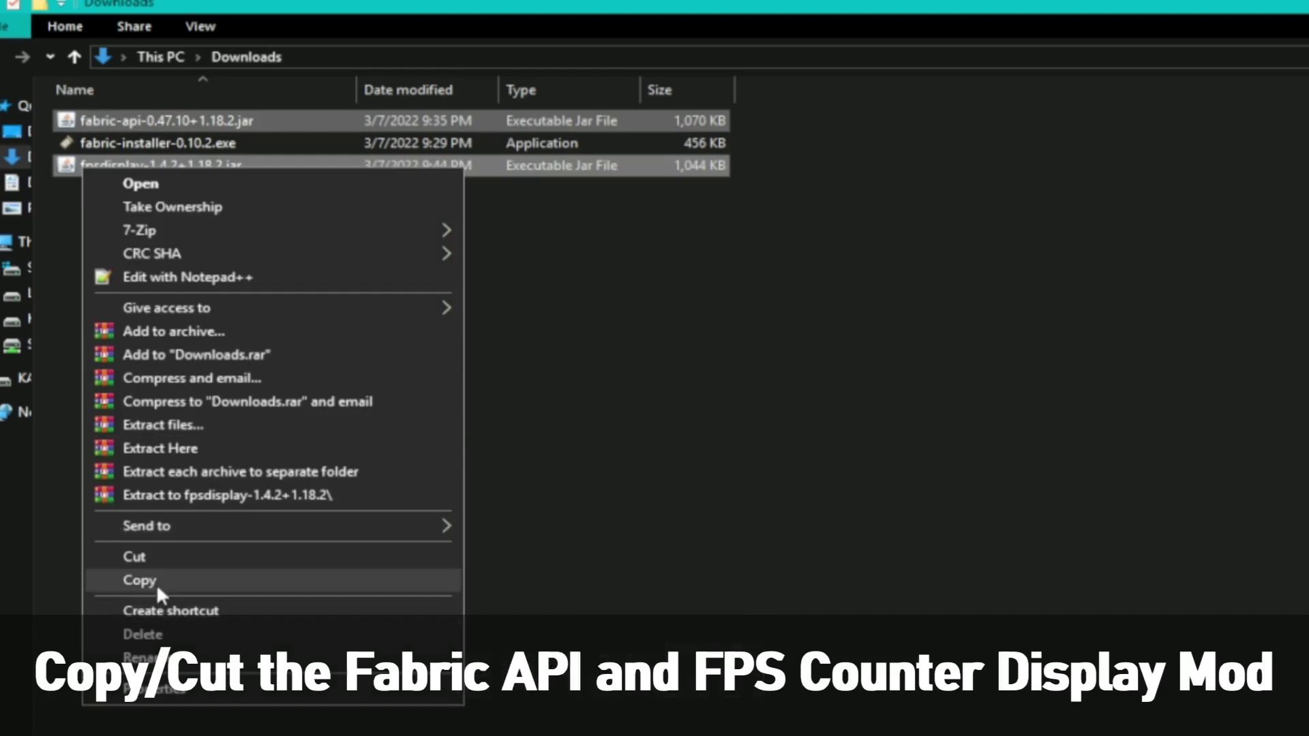
pyautogui.click(154, 578)
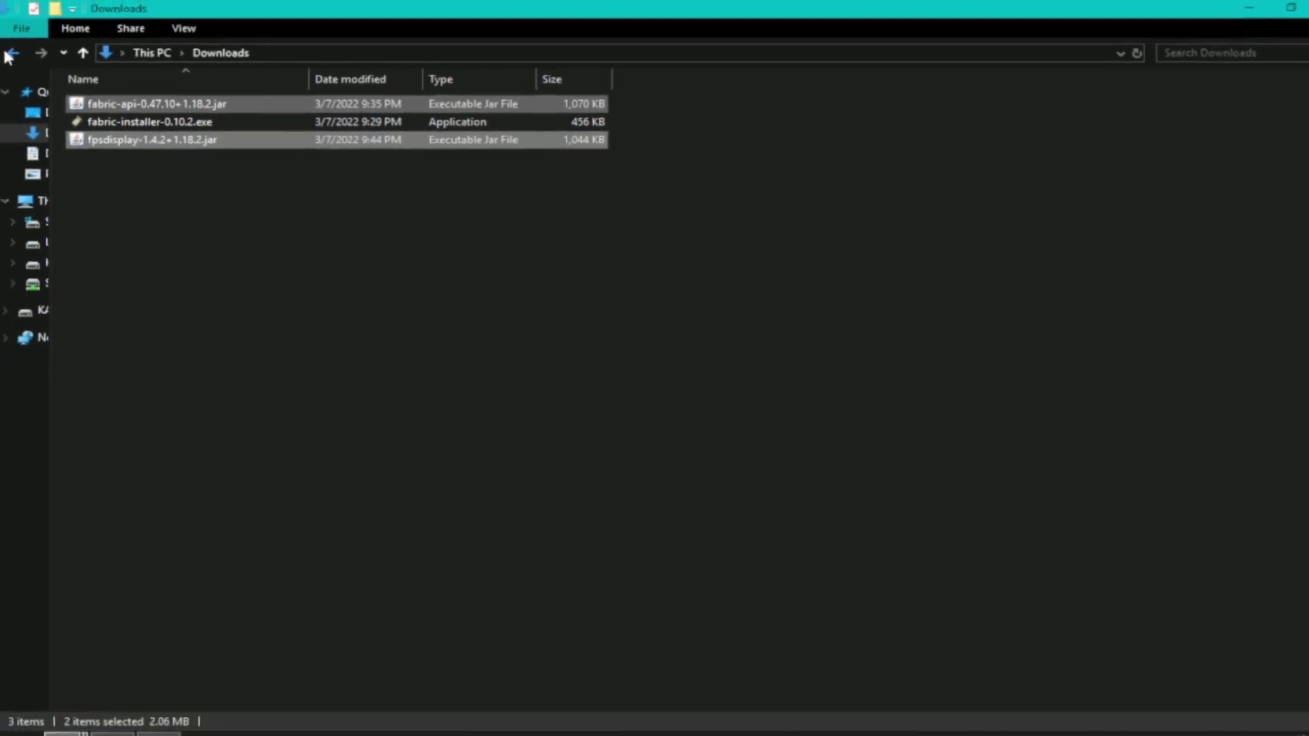
# Step: Paste both mod jars into the .minecraft\mods folder
pyautogui.click(12, 54)
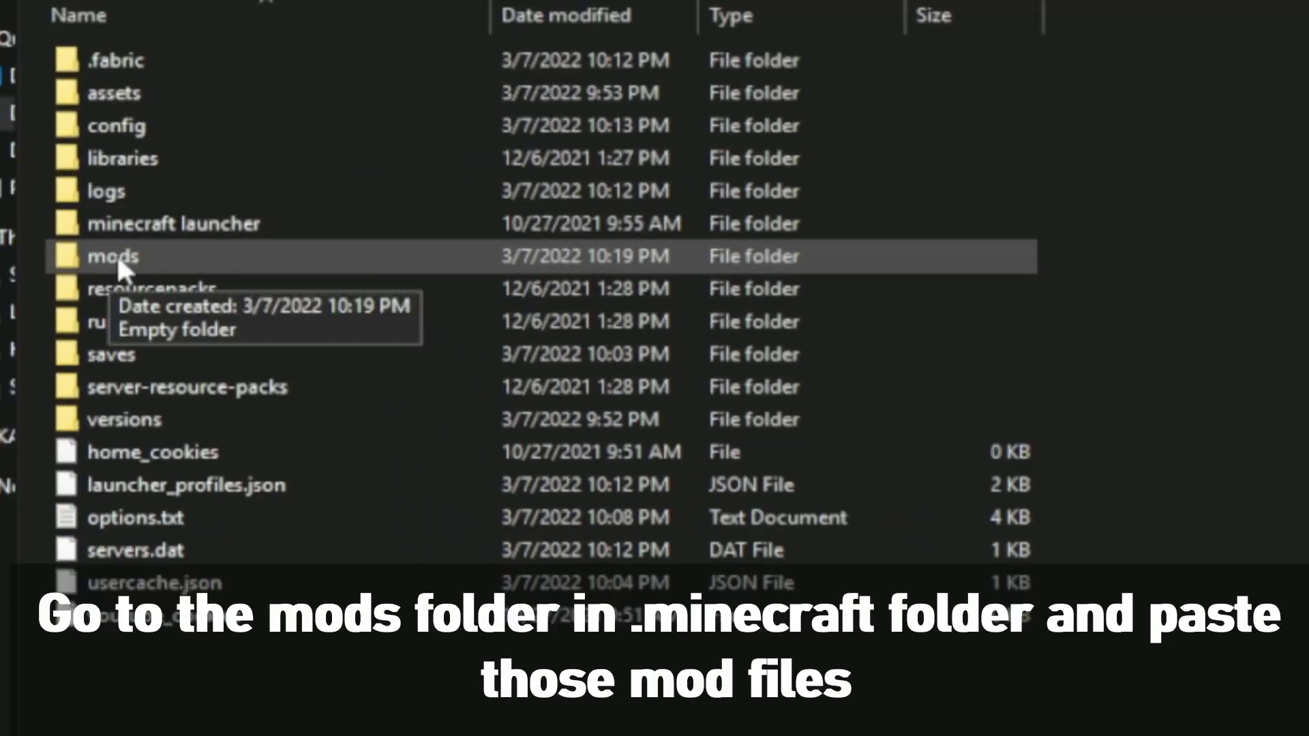
pyautogui.doubleClick(118, 258)
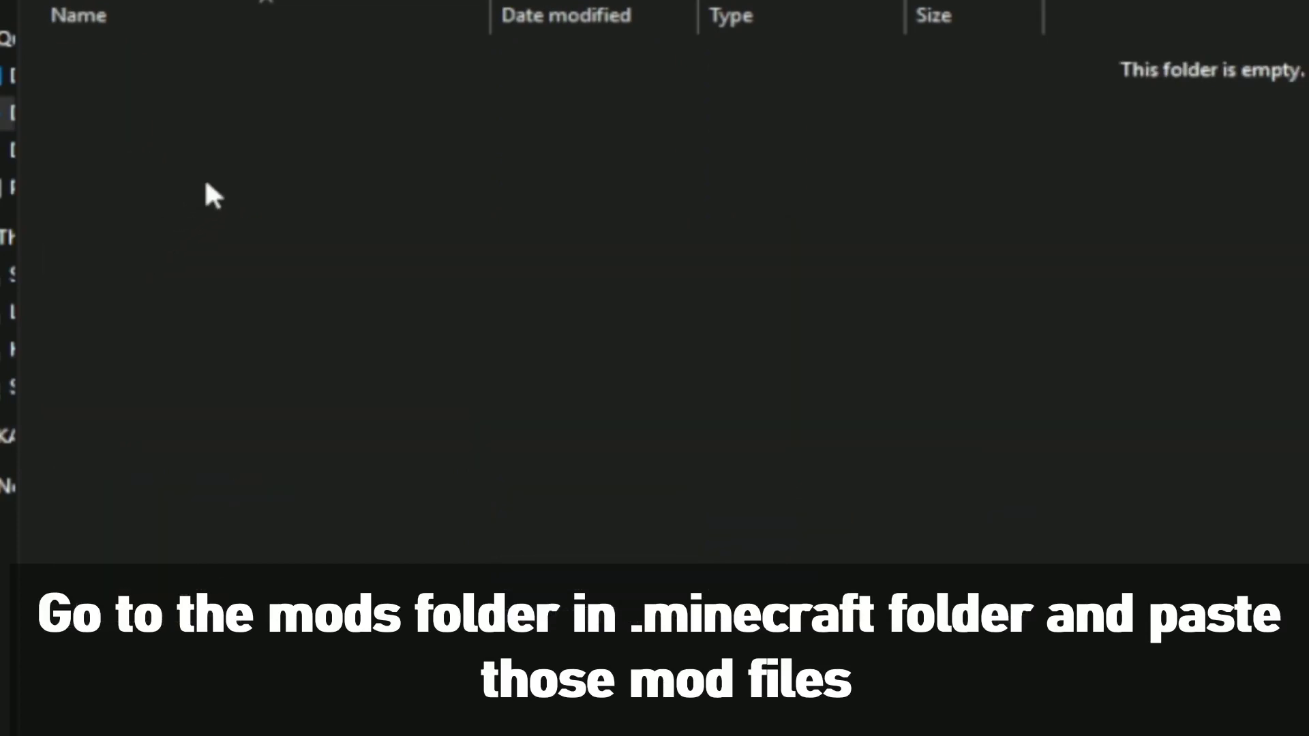
pyautogui.rightClick(206, 184)
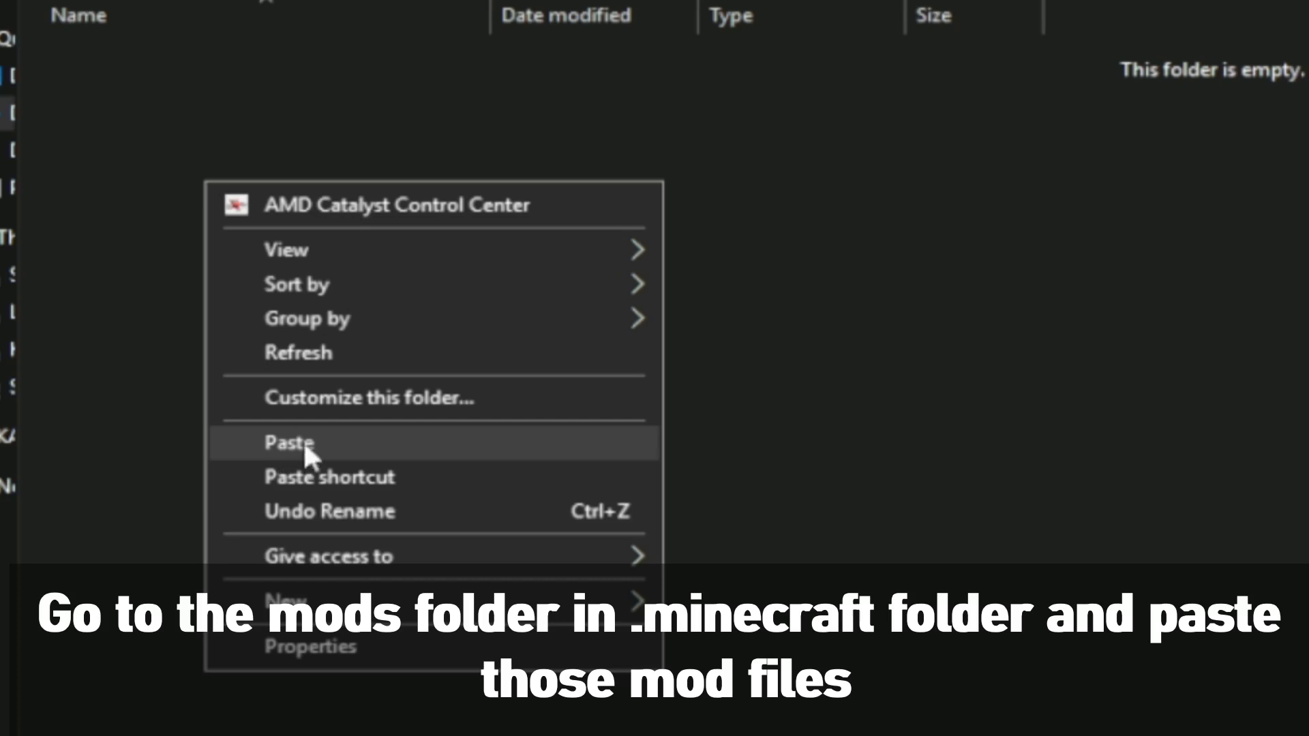
pyautogui.click(305, 447)
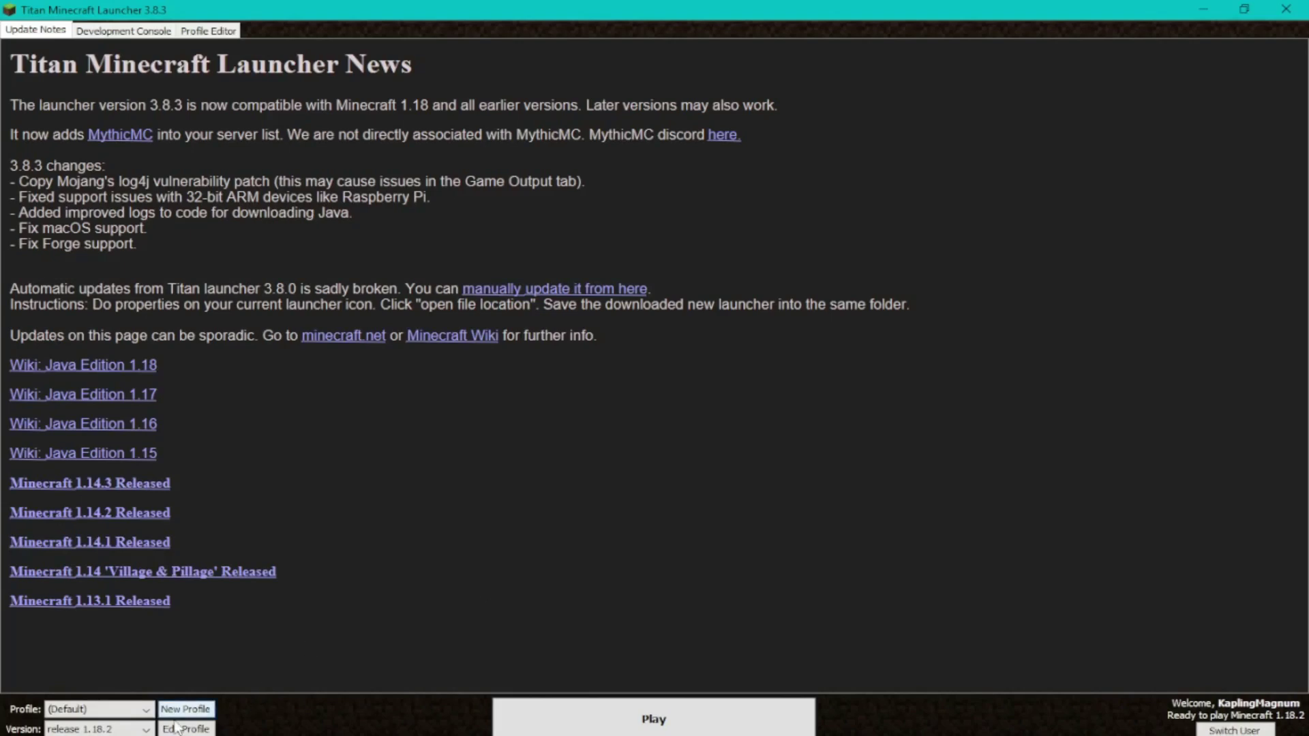
# Step: Select the fabric-loader-0.13.3-1.18.2 release version in Titan Launcher and play
pyautogui.click(134, 728)
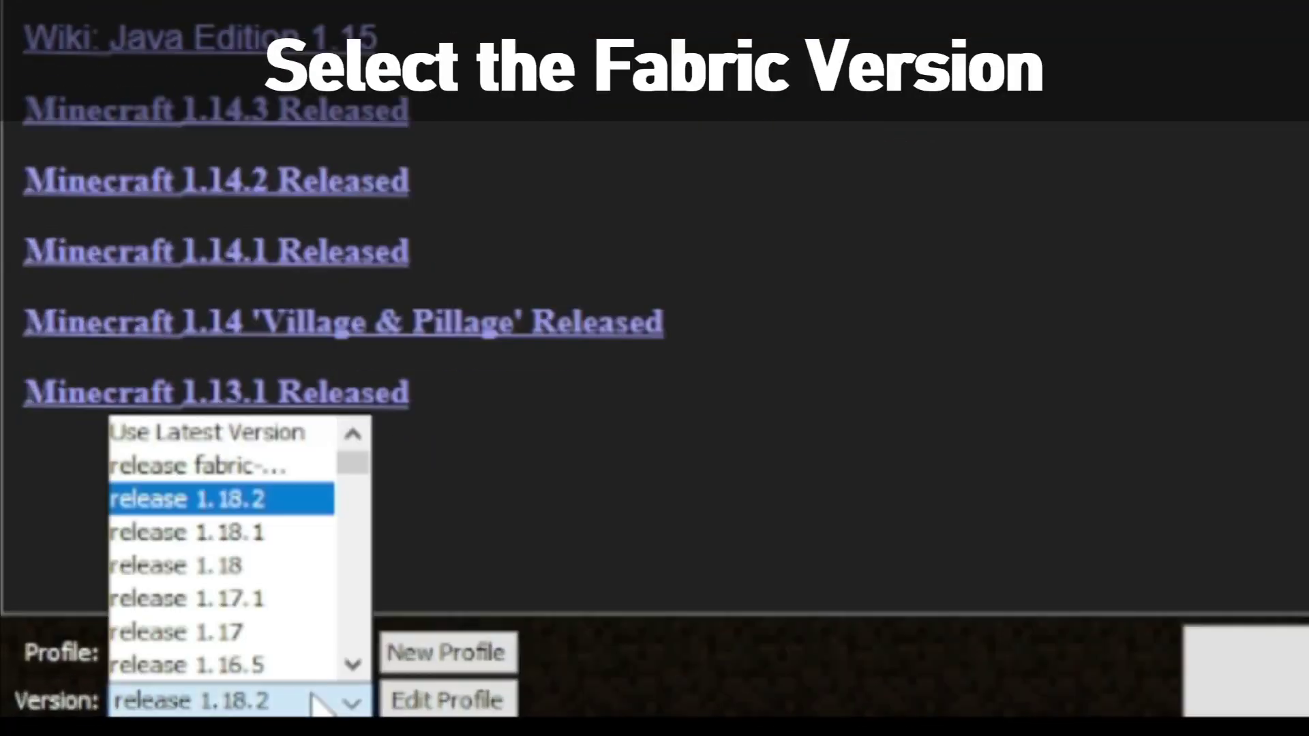
pyautogui.click(254, 477)
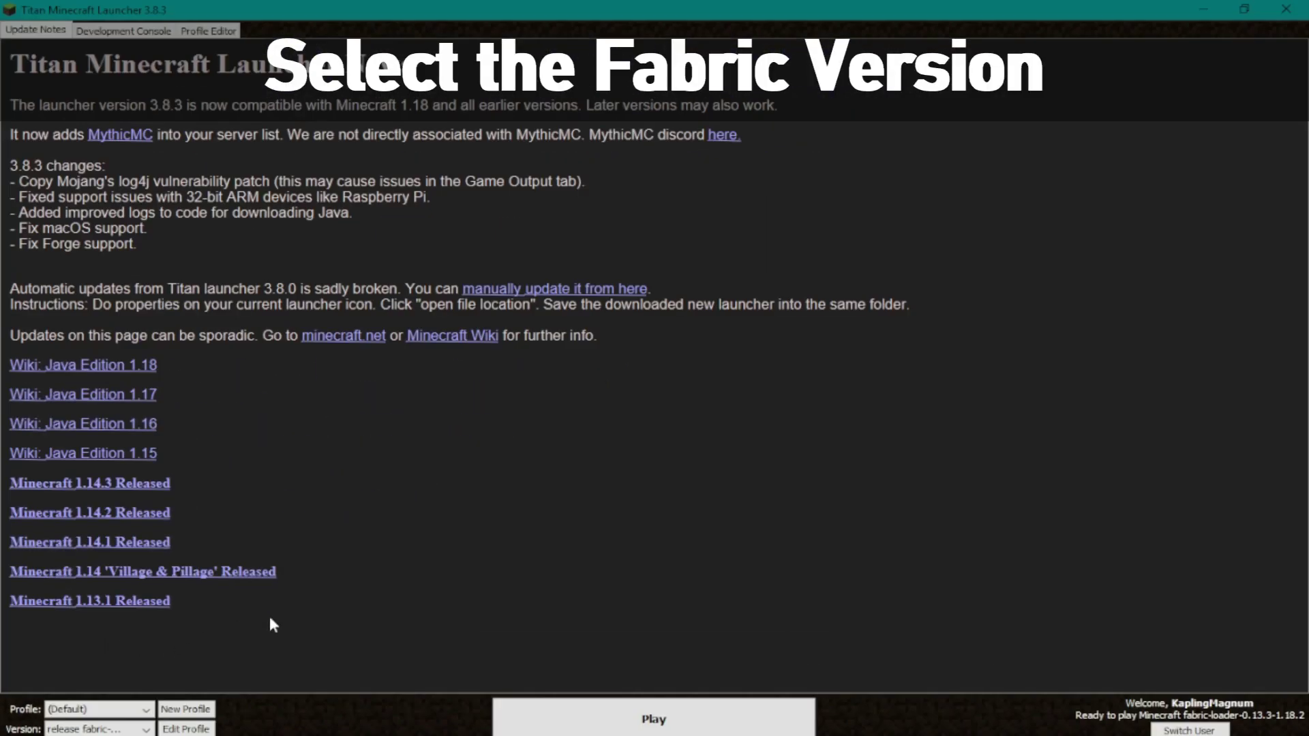
pyautogui.click(649, 722)
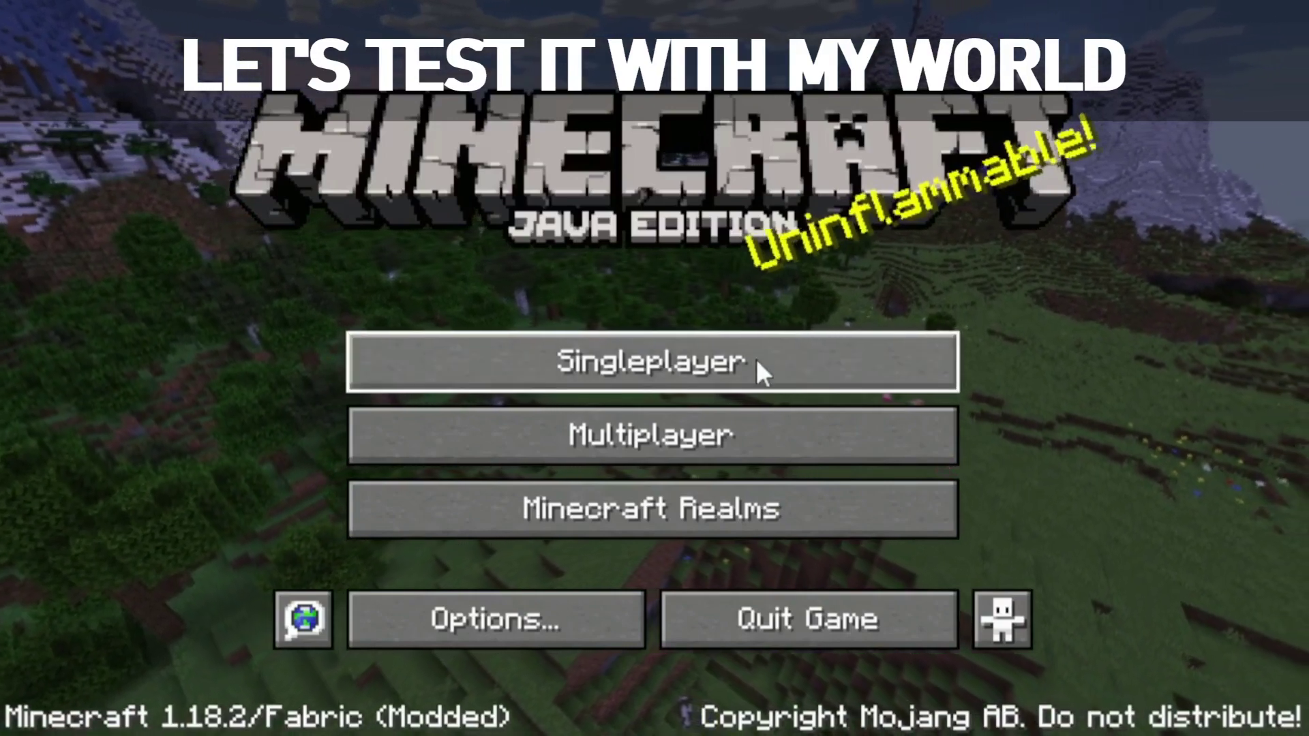
# Step: Load the singleplayer world 'New World' to see the FPS counter
pyautogui.click(756, 360)
pyautogui.click(309, 202)
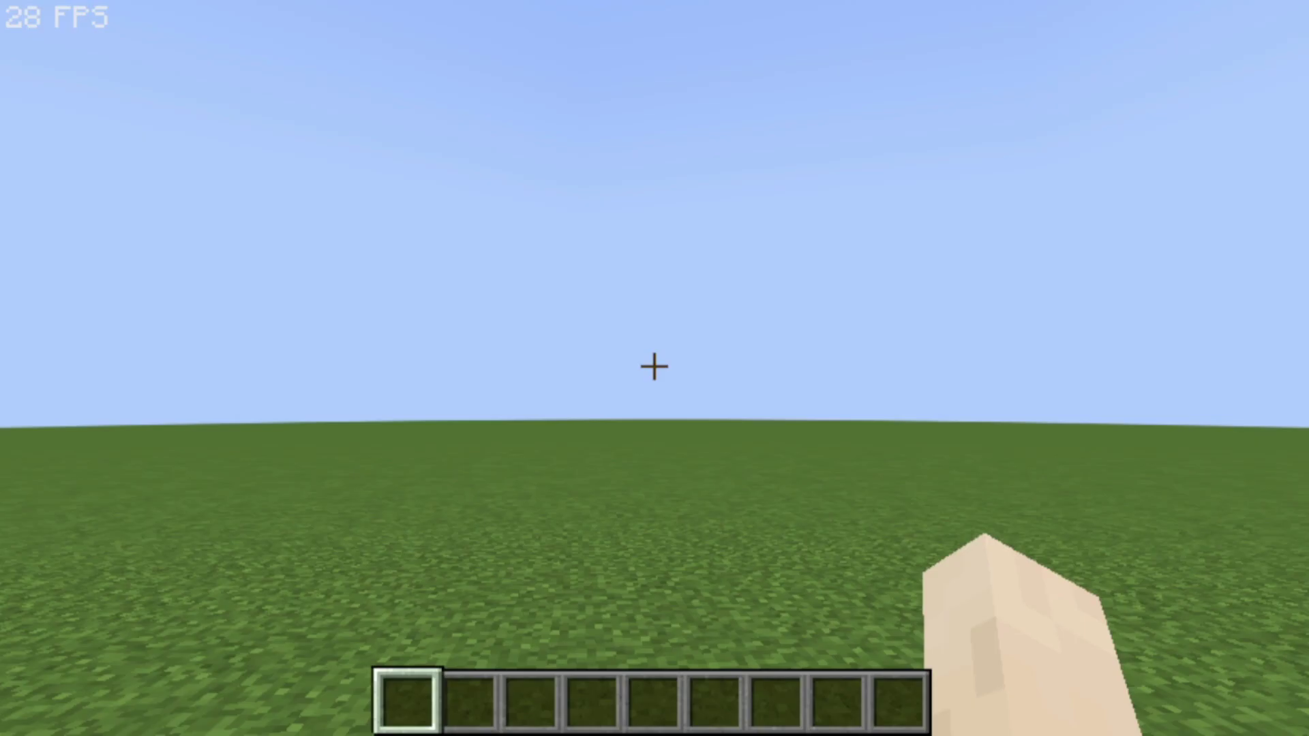